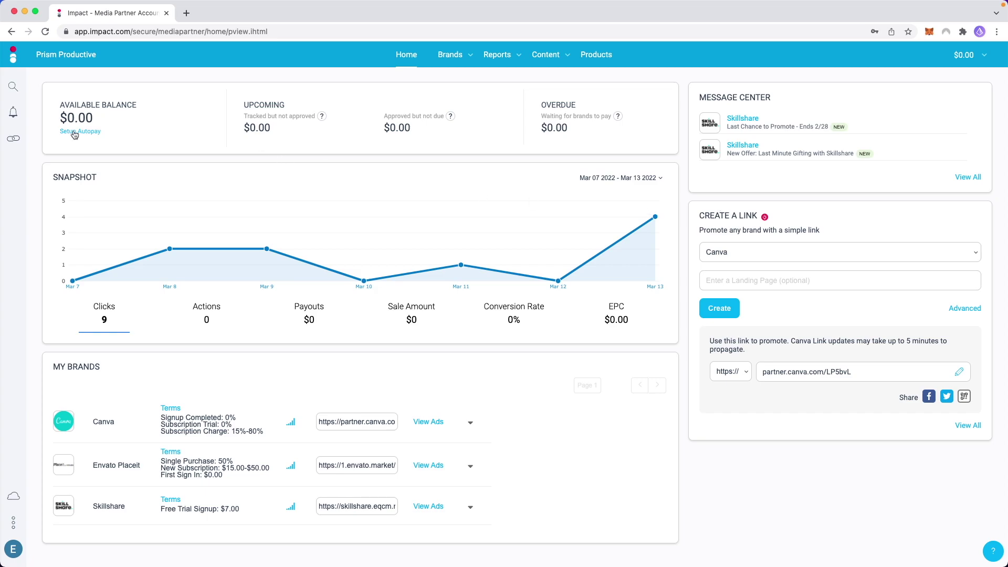
Examine the Available Balance, Upcoming and Overdue payment sections on the home dashboard.
scroll(74, 135, up, 5)
scroll(75, 135, up, 3)
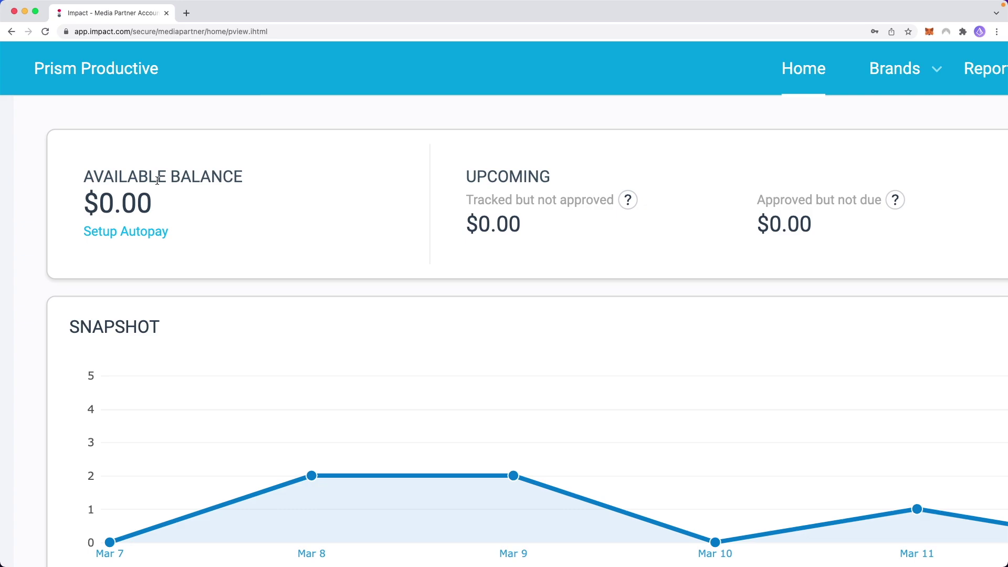
drag(242, 178, 88, 176)
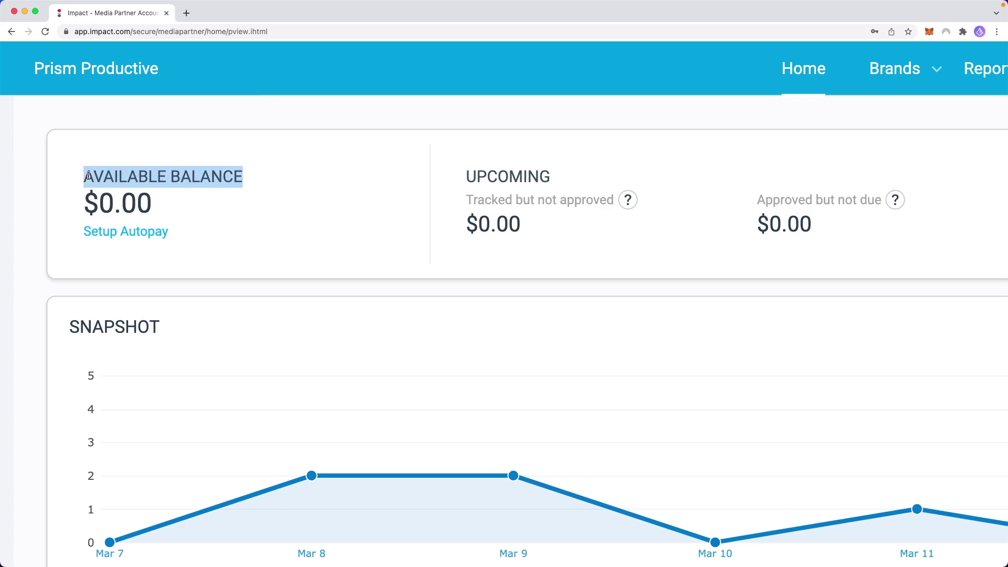
click(149, 184)
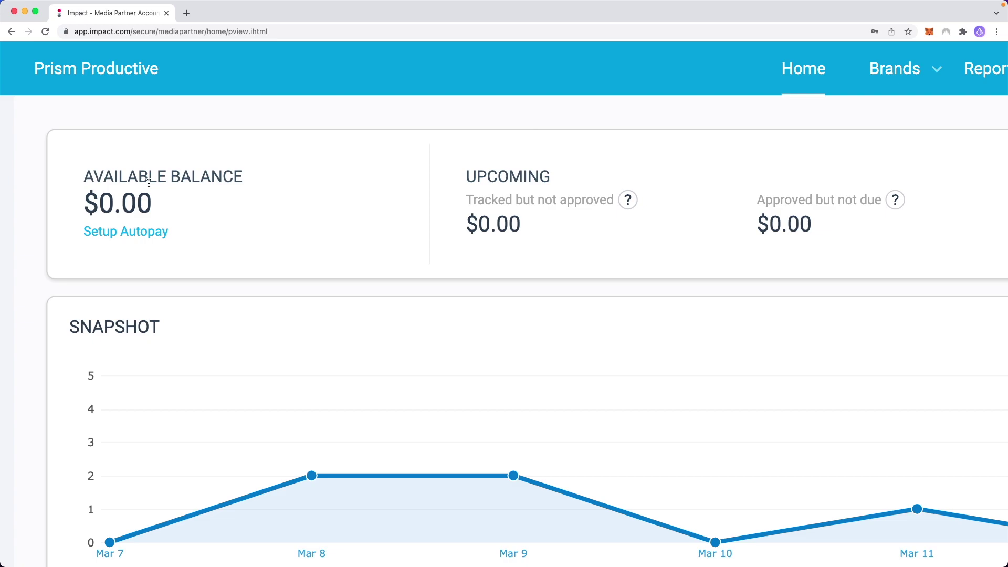
scroll(149, 183, right, 5)
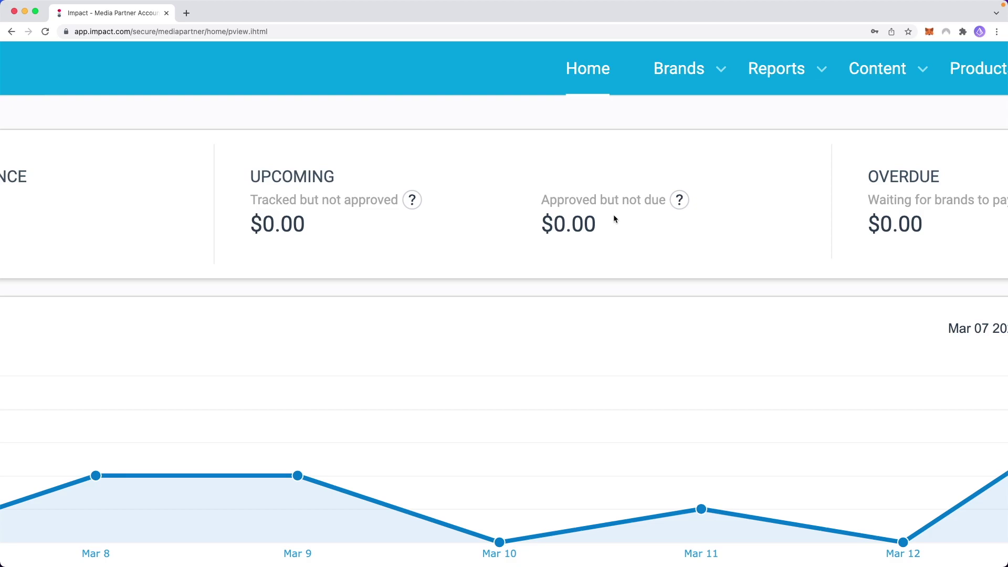
scroll(615, 219, left, 5)
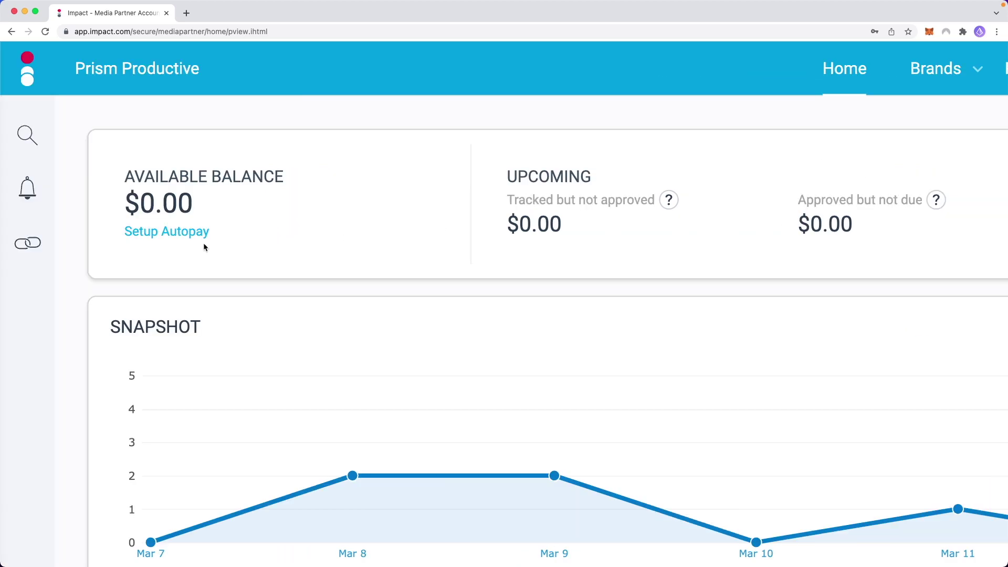
scroll(464, 243, right, 10)
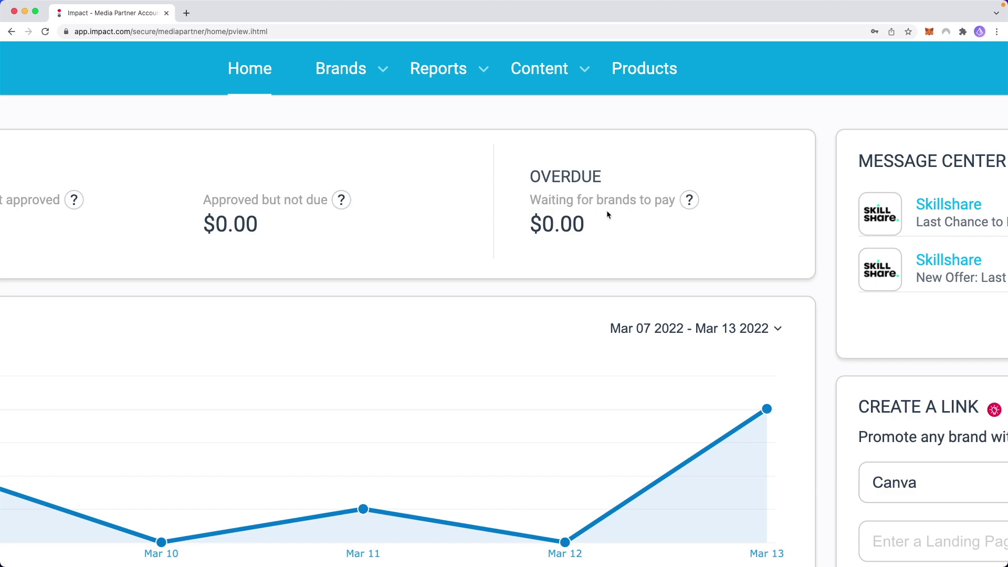
scroll(645, 220, right, 1)
View the Snapshot chart for Actions and switch it back to Clicks.
scroll(645, 219, down, 5)
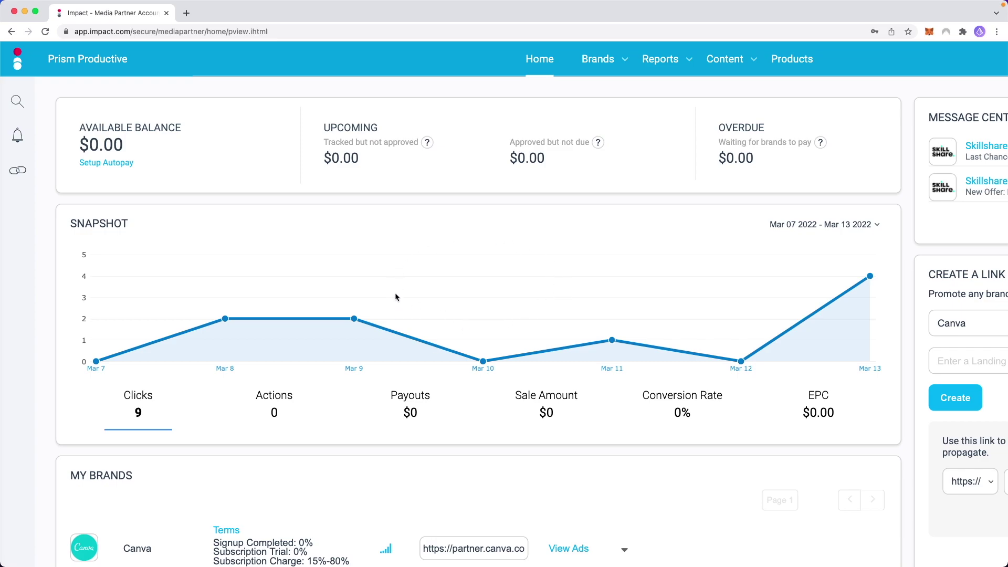
scroll(136, 414, up, 5)
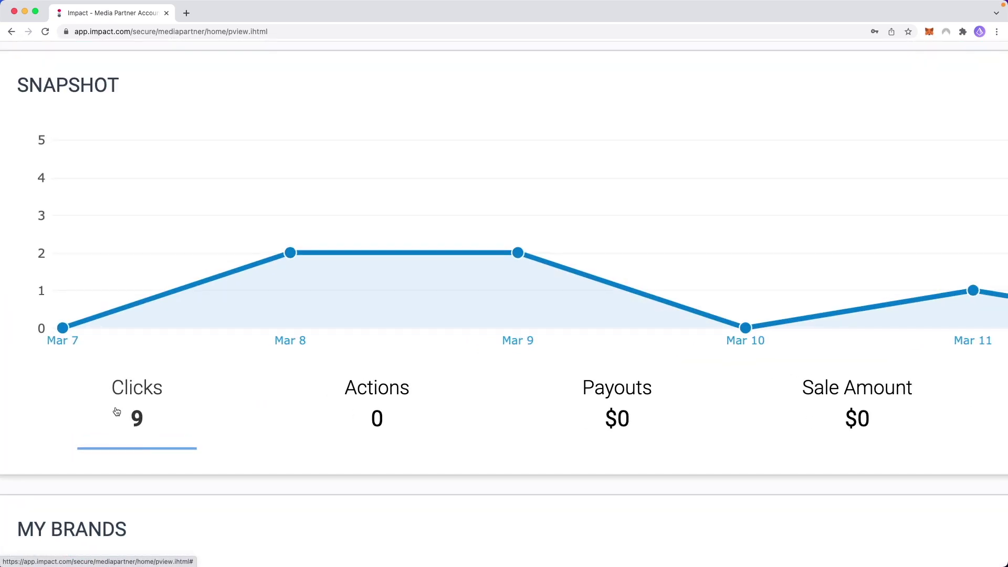
scroll(149, 413, down, 5)
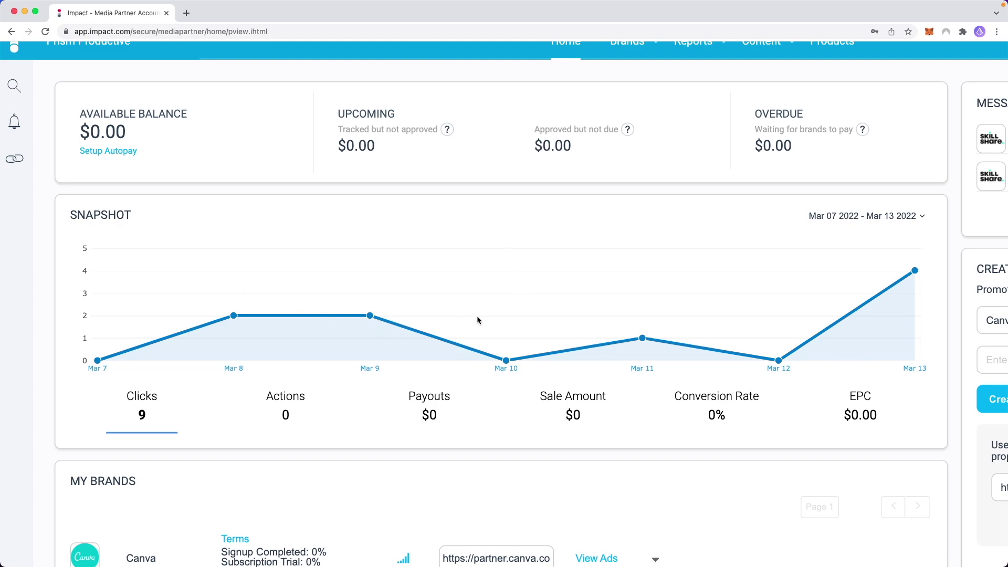
click(285, 415)
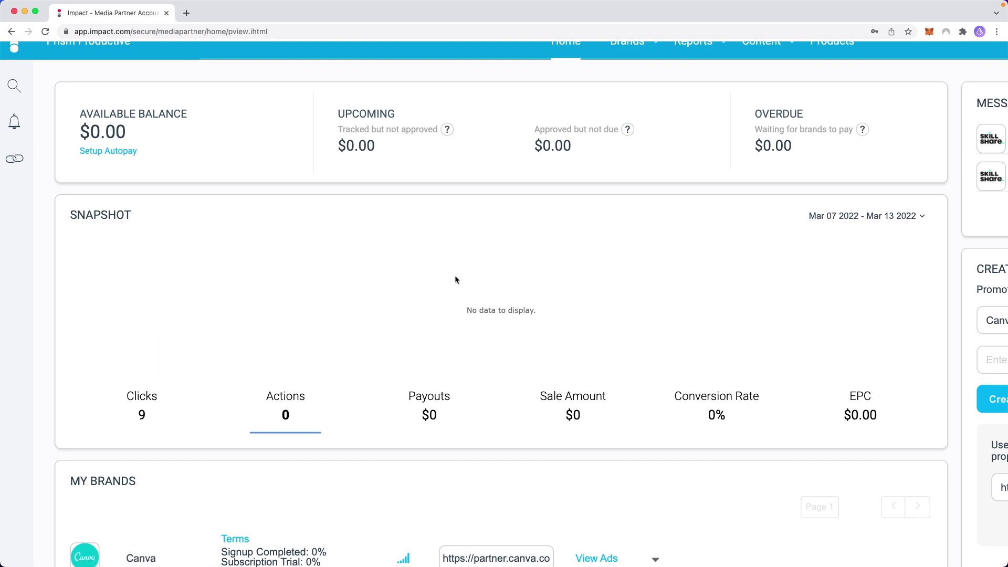
click(176, 408)
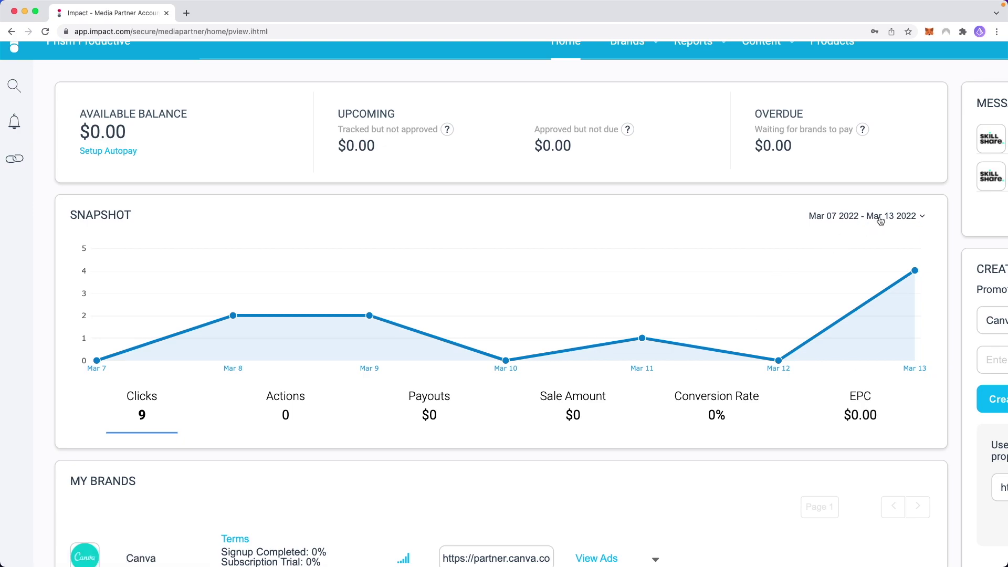
Show the Snapshot figures for Last Month and for This Year, and look over the My Brands list.
click(897, 220)
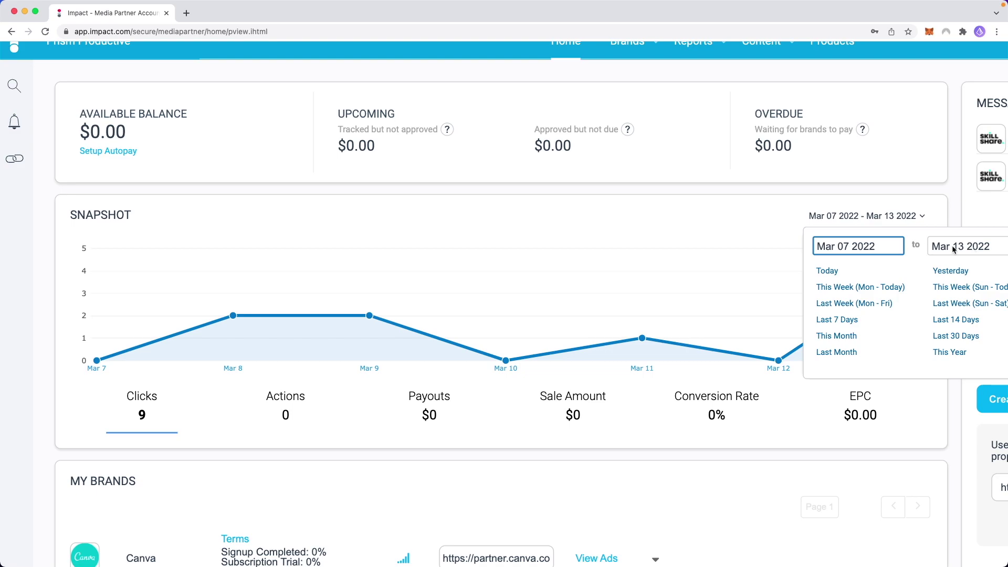
click(853, 354)
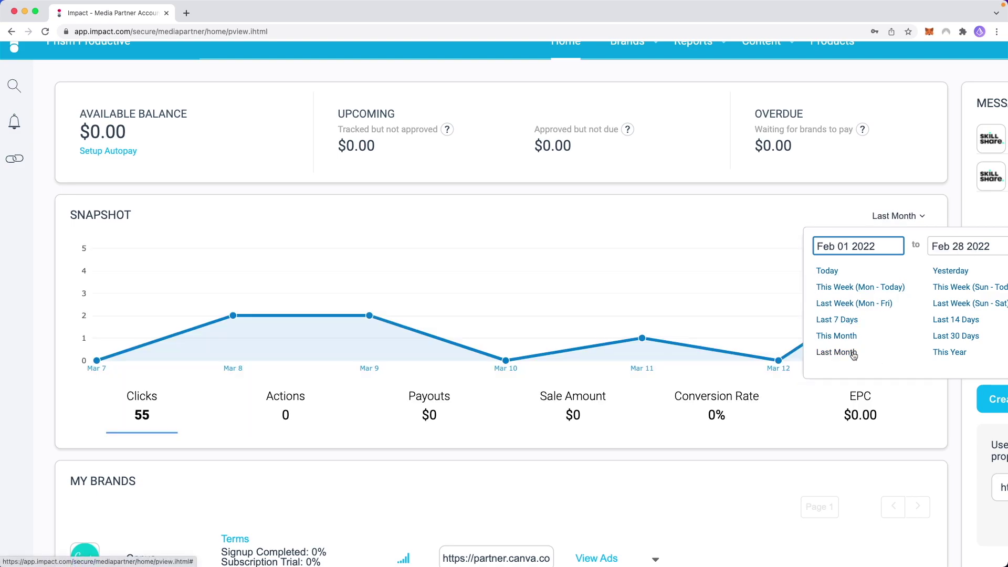
click(945, 352)
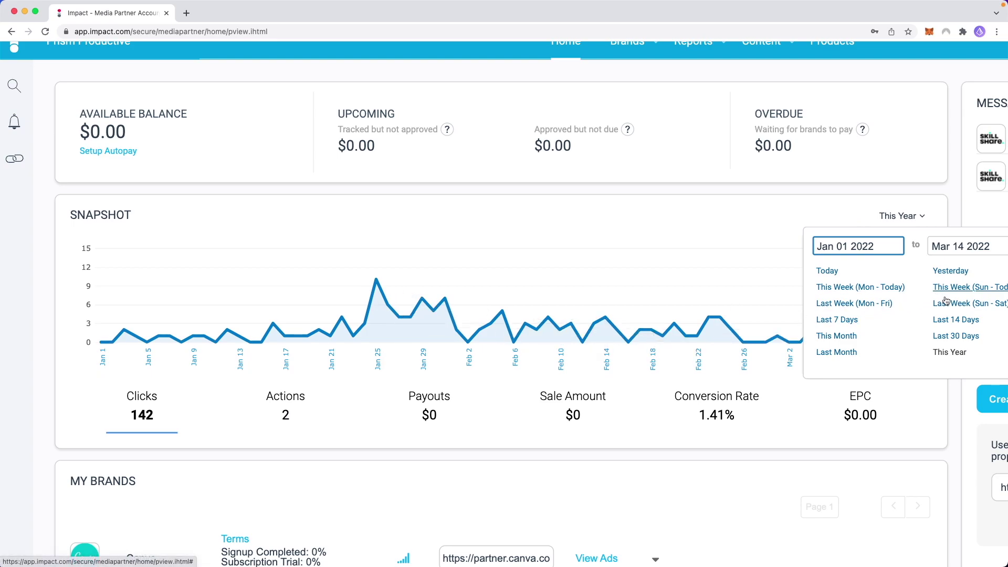
scroll(945, 300, down, 4)
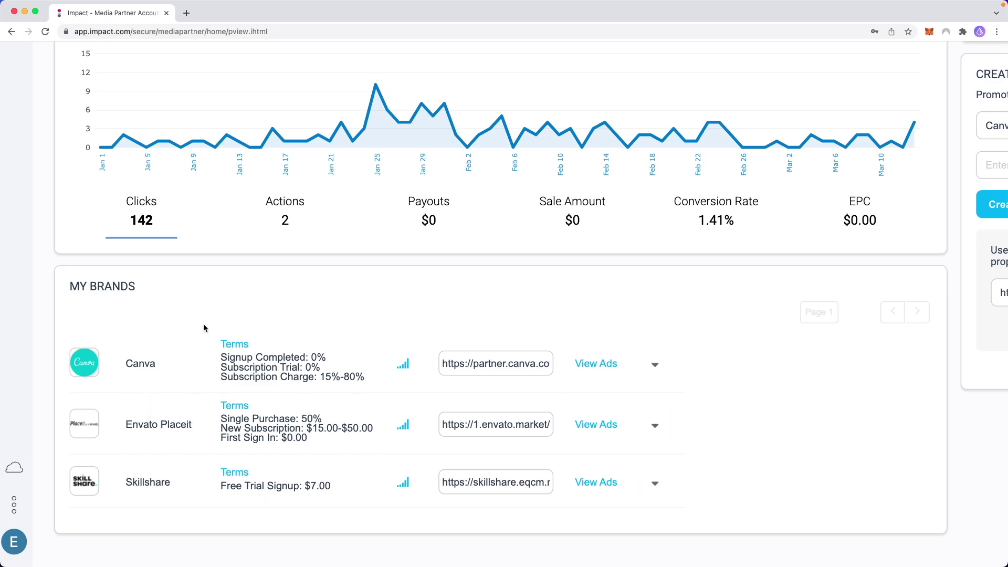
scroll(322, 364, up, 1)
scroll(323, 364, up, 5)
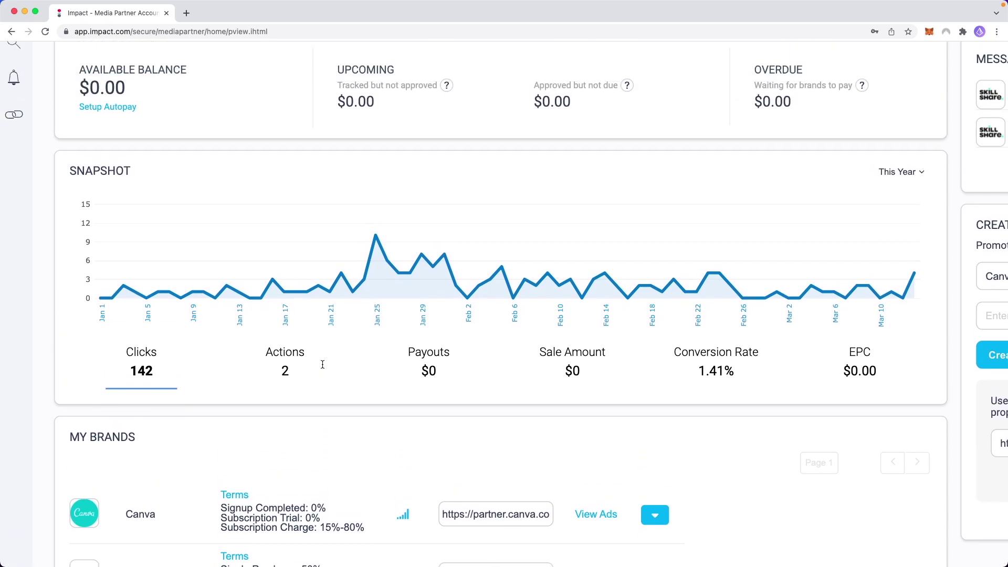
View all messages in the Message Center, return to the home dashboard and dismiss the site's notification request.
scroll(630, 243, right, 2)
scroll(628, 240, right, 8)
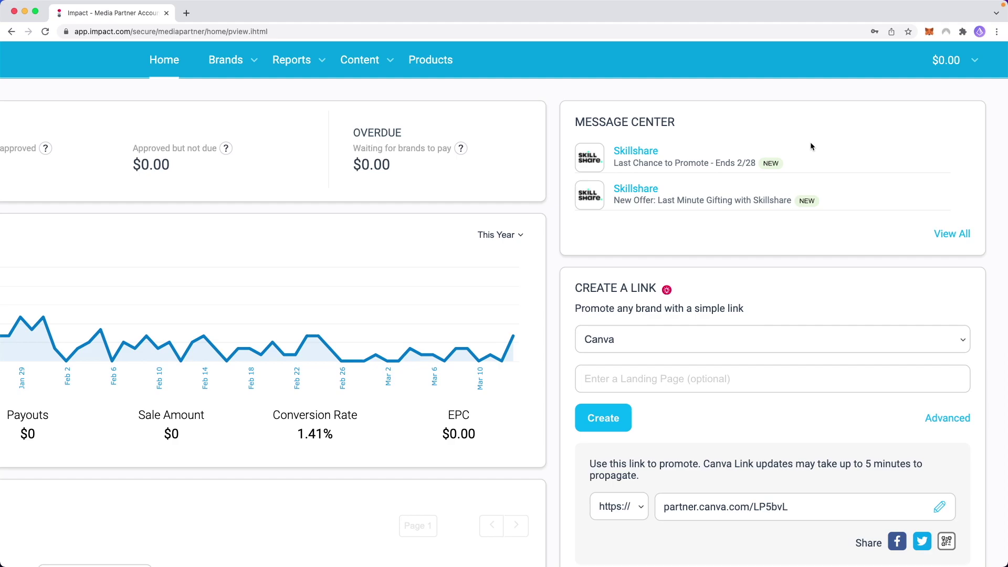
click(943, 236)
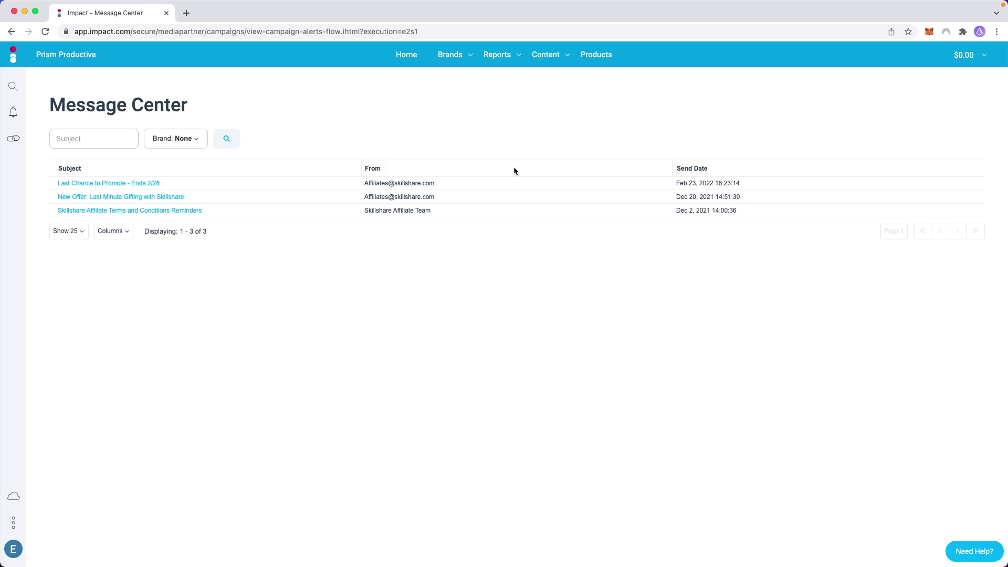
click(11, 31)
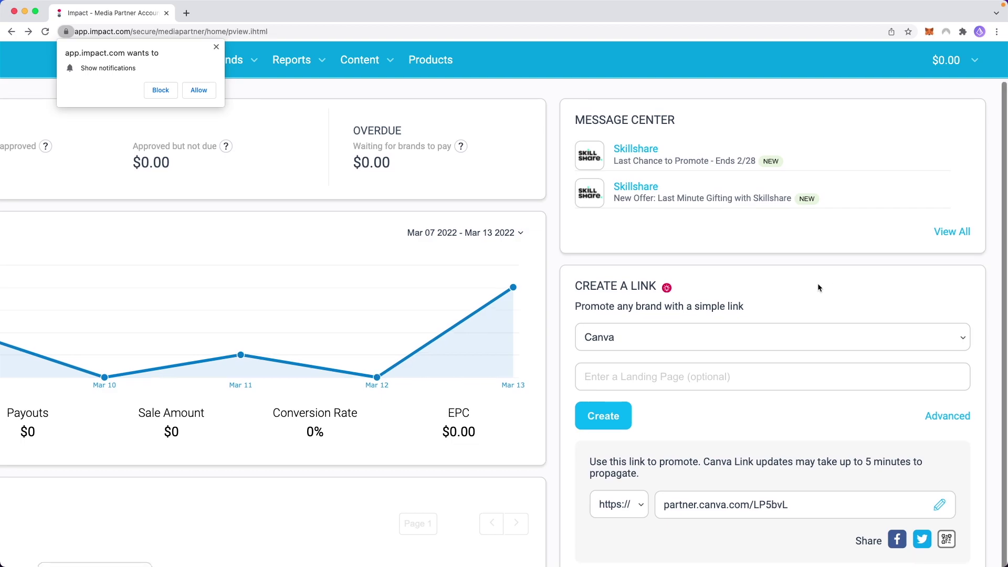
scroll(829, 288, down, 1)
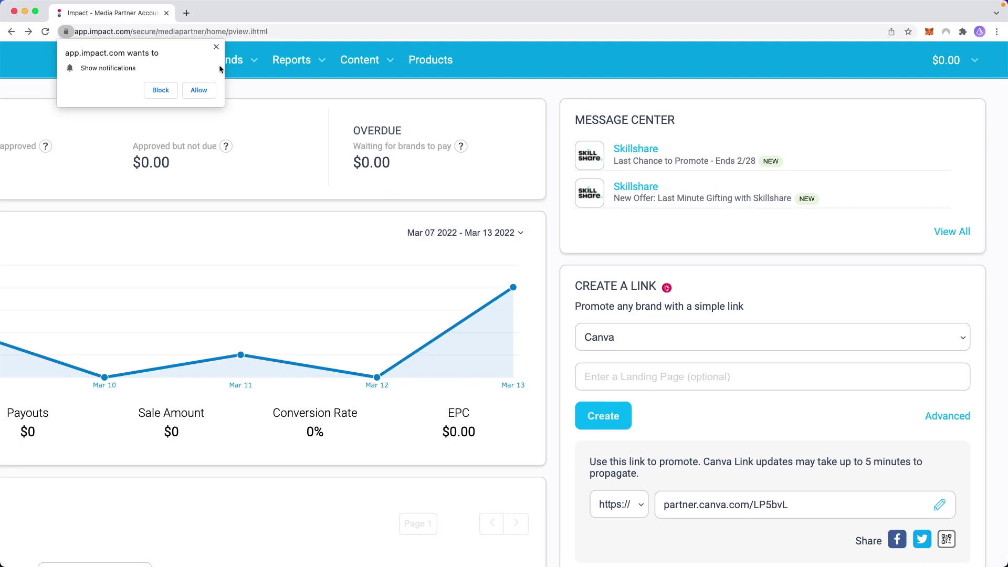
click(216, 48)
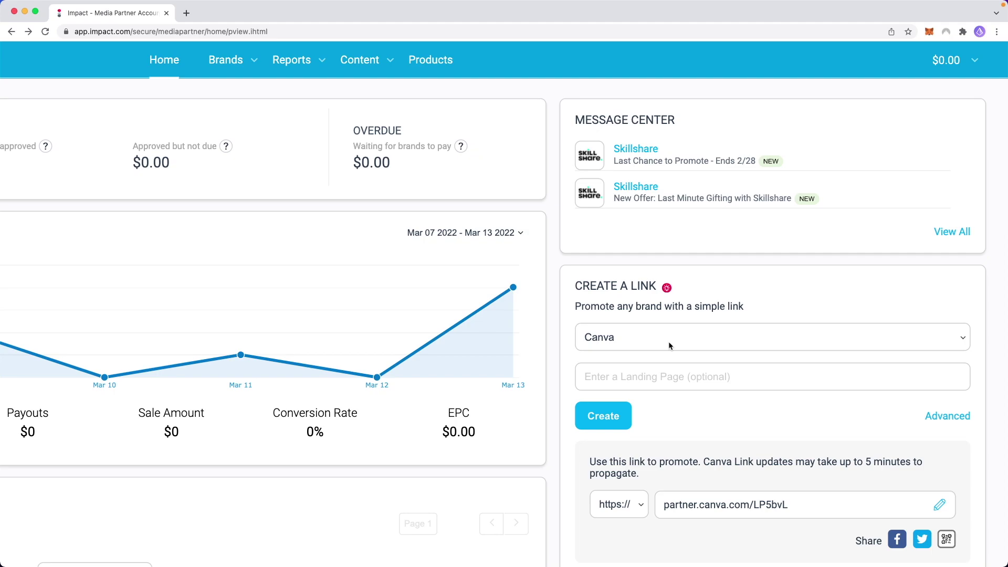
Select Skillshare as the brand in Create a Link and examine its promotion link.
click(865, 332)
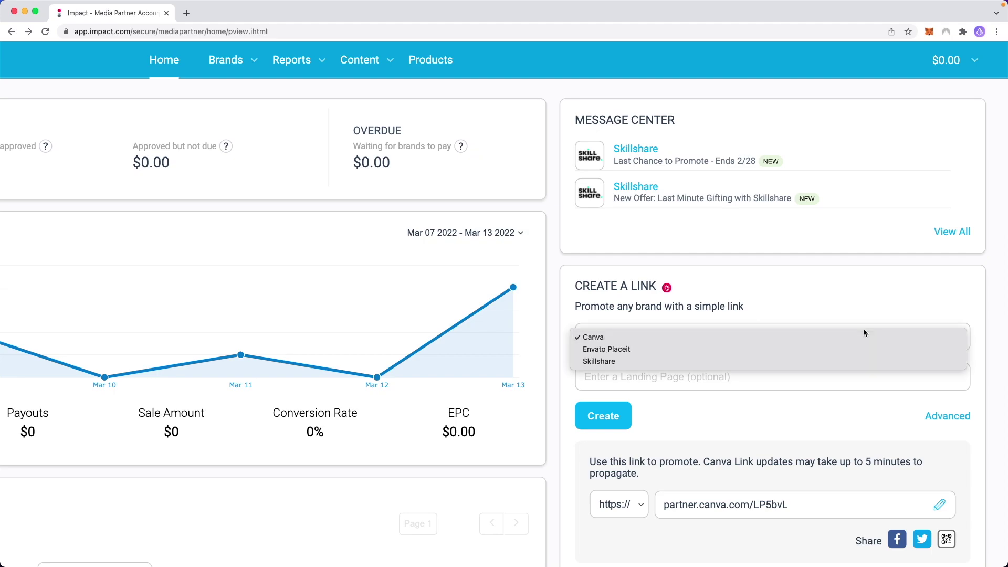
click(617, 361)
click(662, 379)
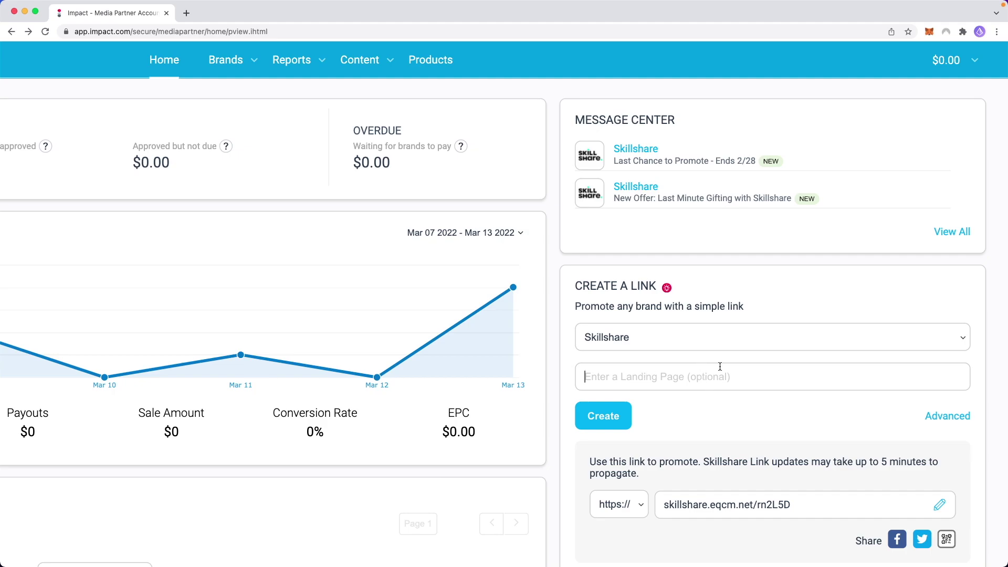
scroll(719, 366, down, 2)
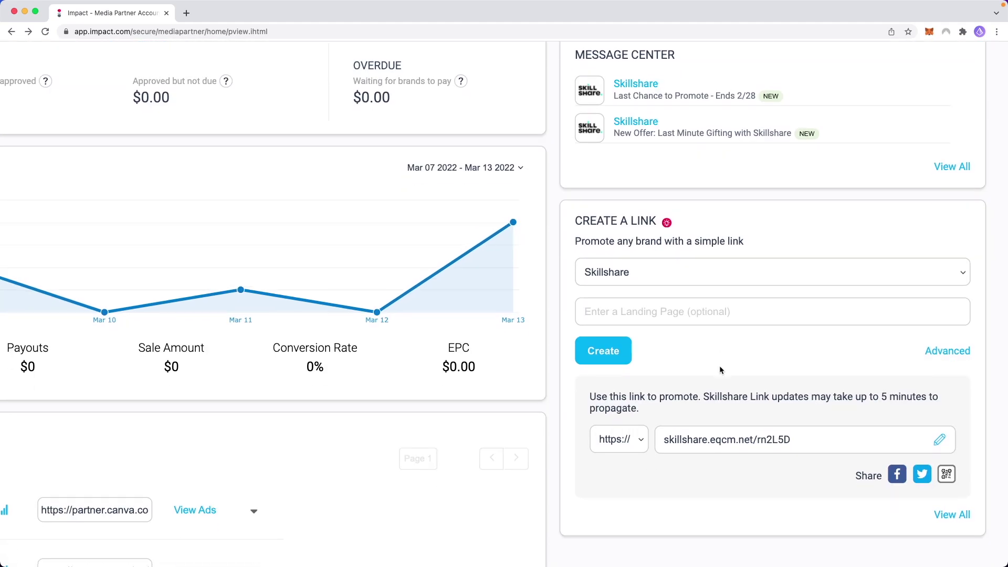
scroll(708, 341, down, 1)
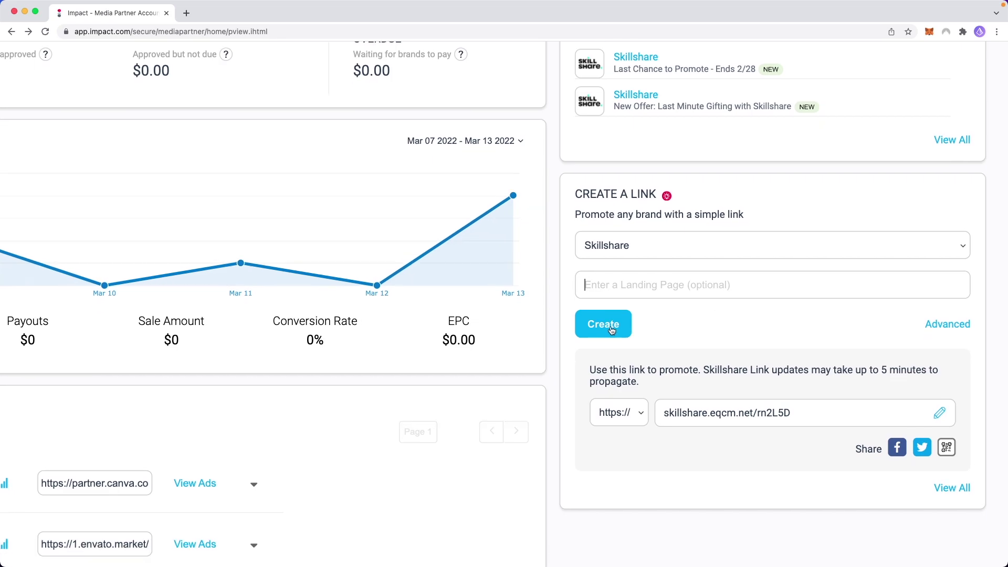
scroll(719, 422, up, 5)
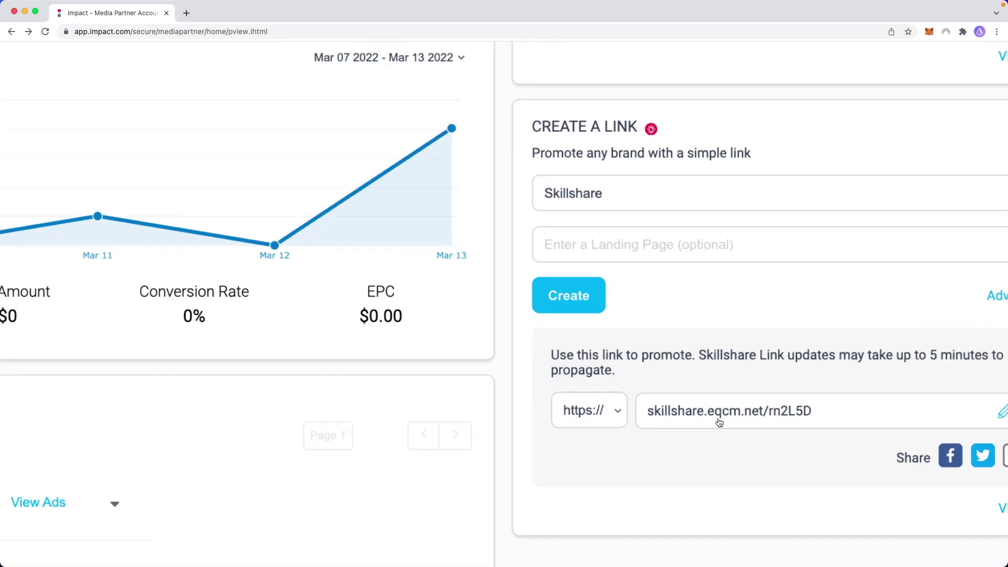
scroll(719, 423, right, 3)
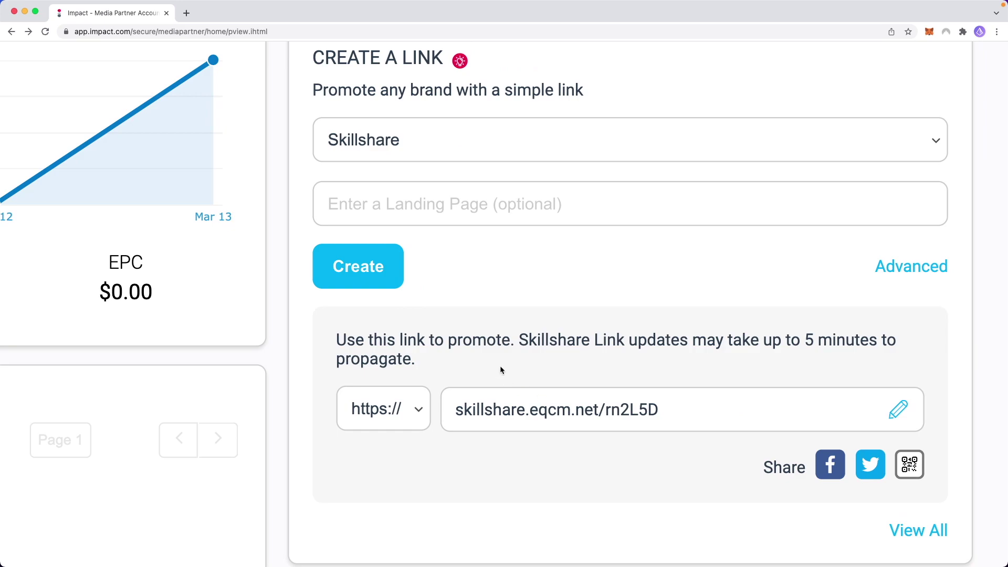
Set the brand in Create a Link to Canva.
scroll(499, 365, down, 5)
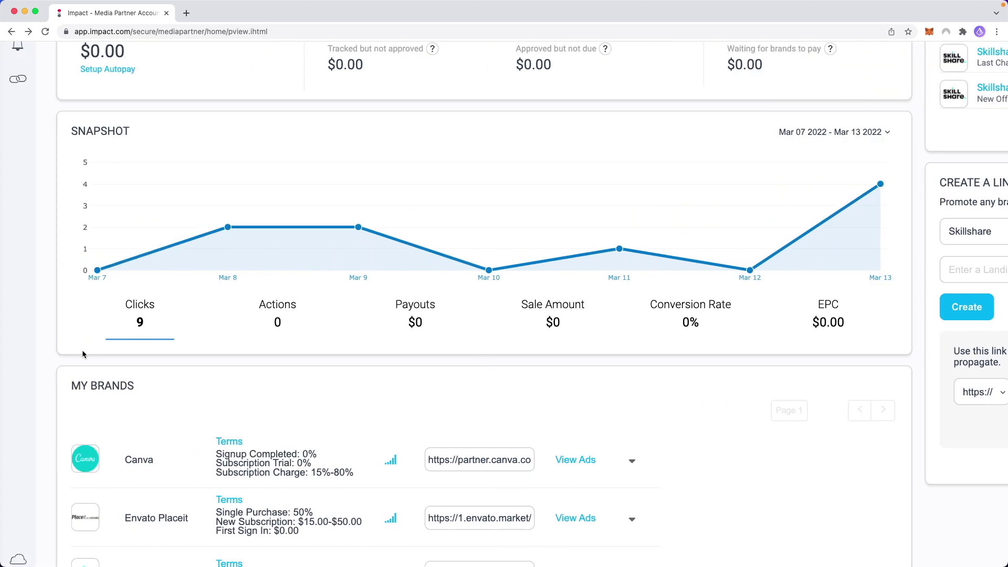
scroll(743, 383, up, 5)
scroll(743, 383, right, 3)
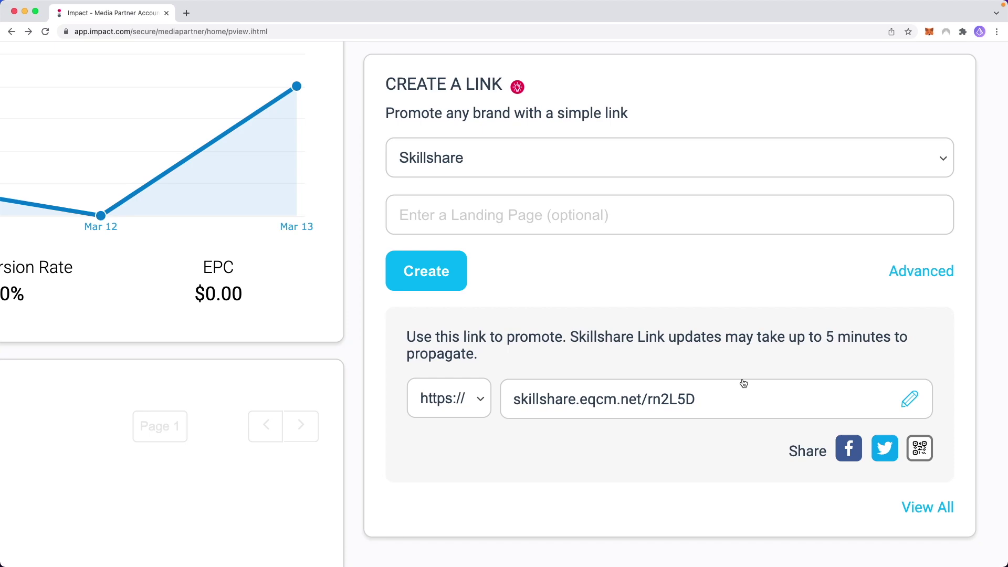
click(537, 161)
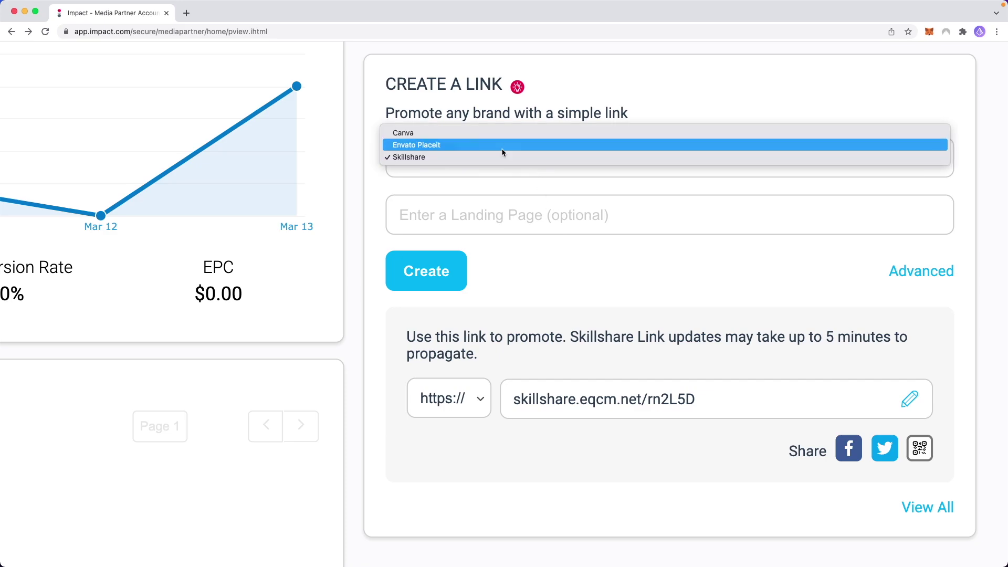
click(465, 134)
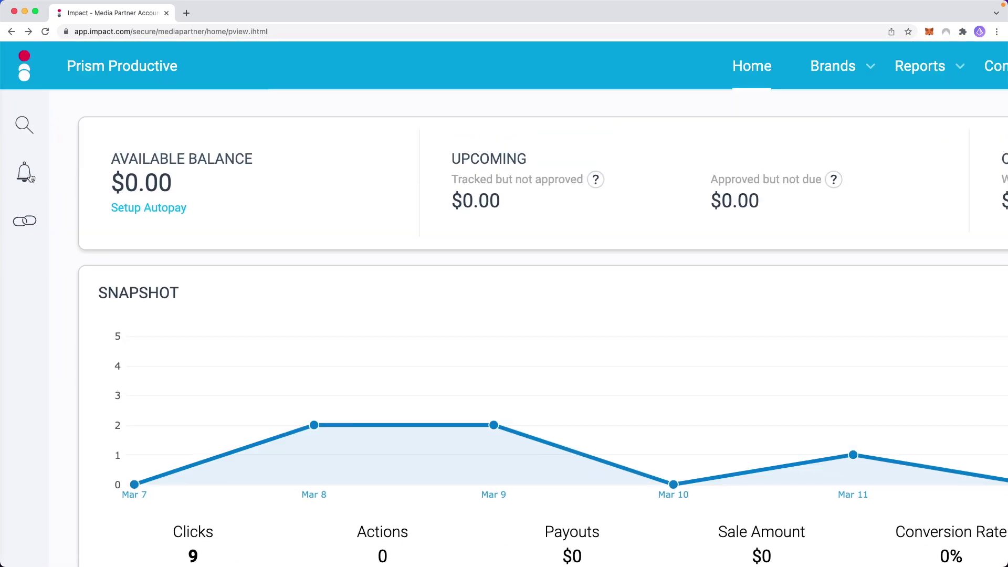
Check the notifications from the last 7 days, close them and open the sidebar's Create a Link form.
click(25, 175)
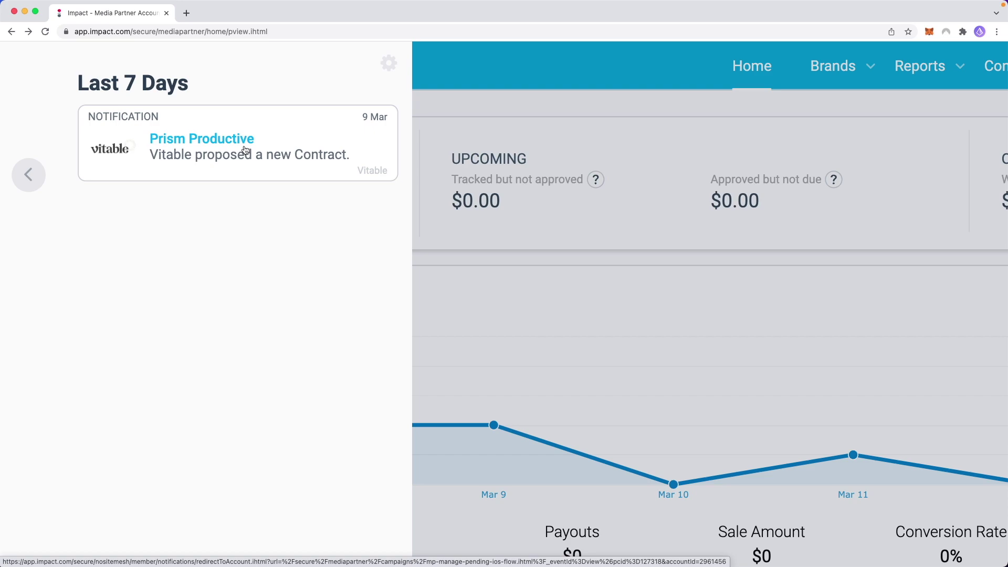
key(super+0)
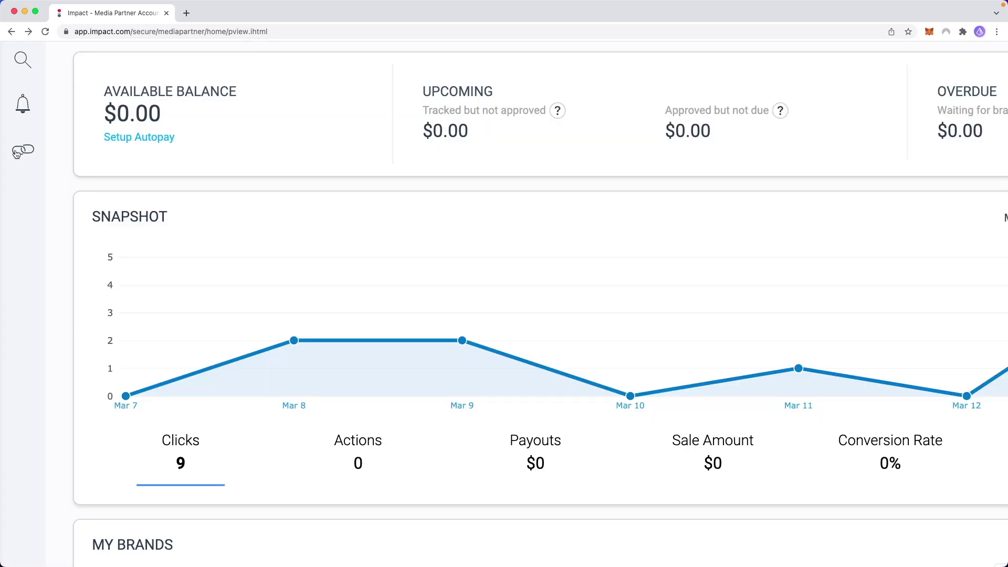
click(19, 149)
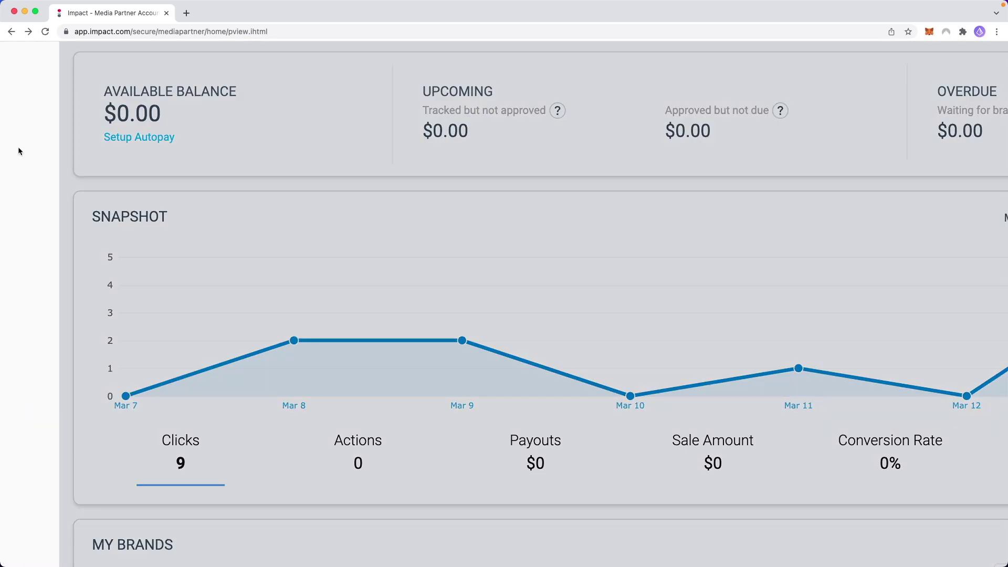
scroll(171, 184, up, 2)
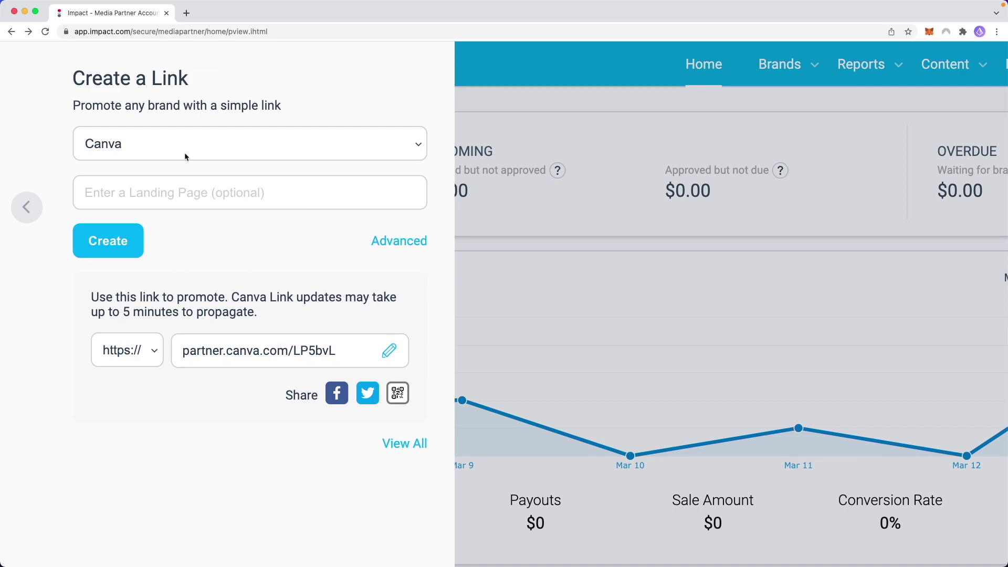
Check the brand choice in the sidebar's Create a Link form, keep Canva, and close the form.
click(244, 141)
click(215, 146)
click(215, 153)
click(249, 110)
click(29, 203)
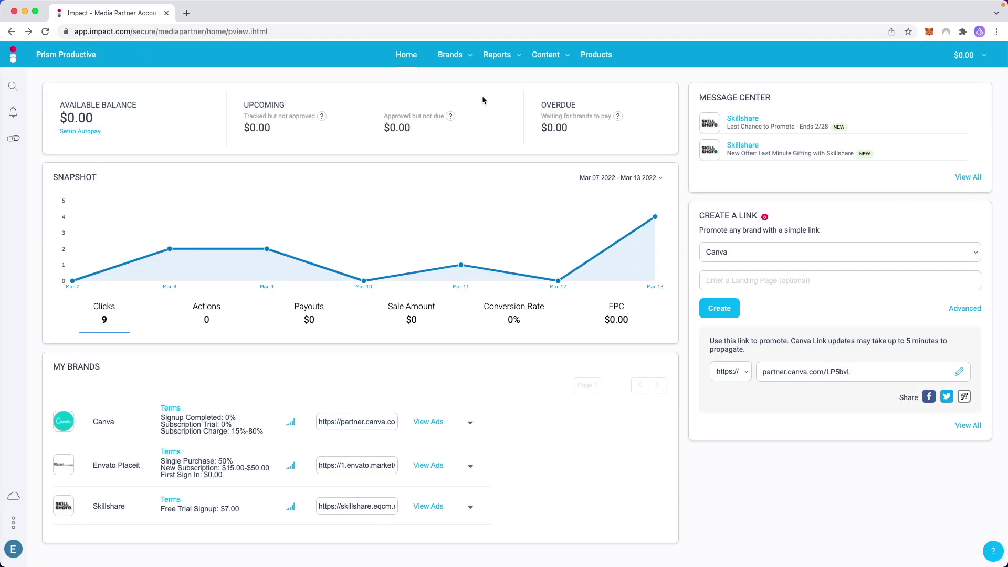
Open the Find Brands marketplace and browse its featured brand sections down to New Brands.
scroll(477, 57, up, 5)
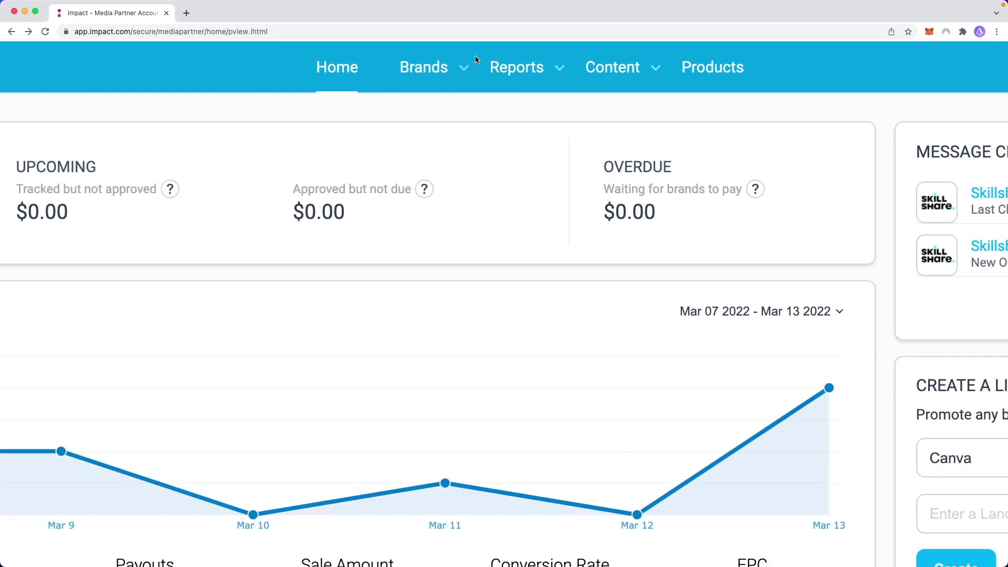
click(441, 72)
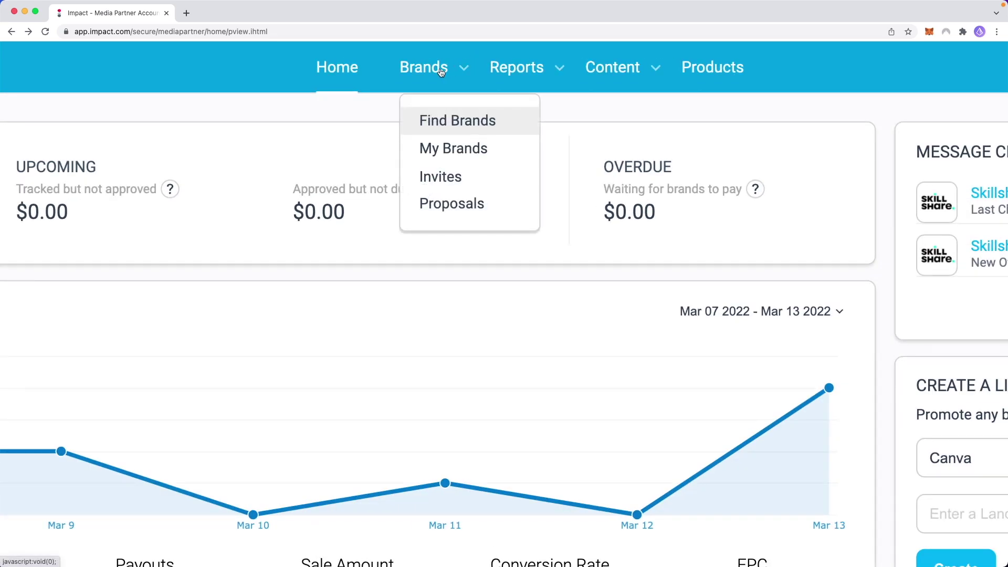
click(449, 122)
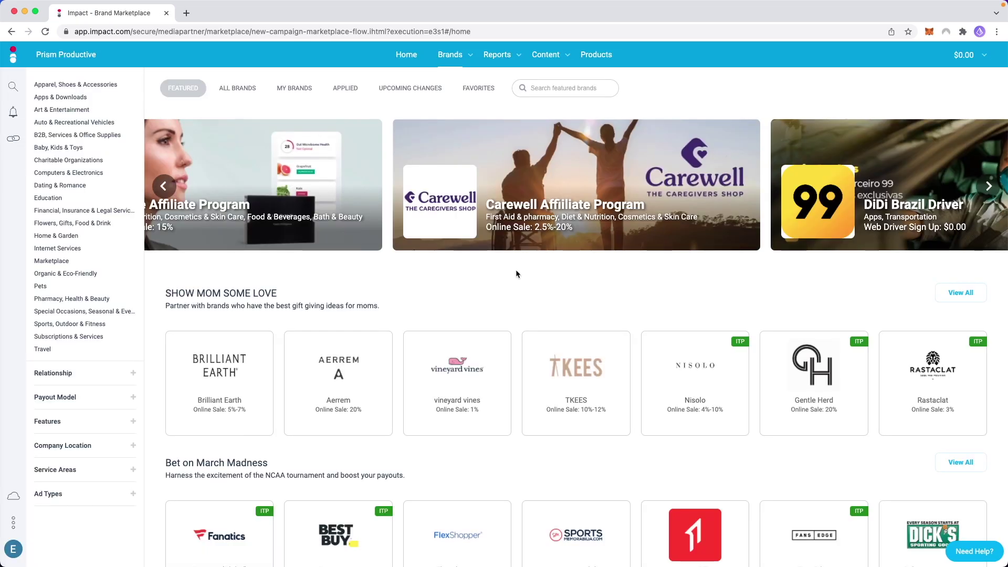
scroll(655, 272, down, 3)
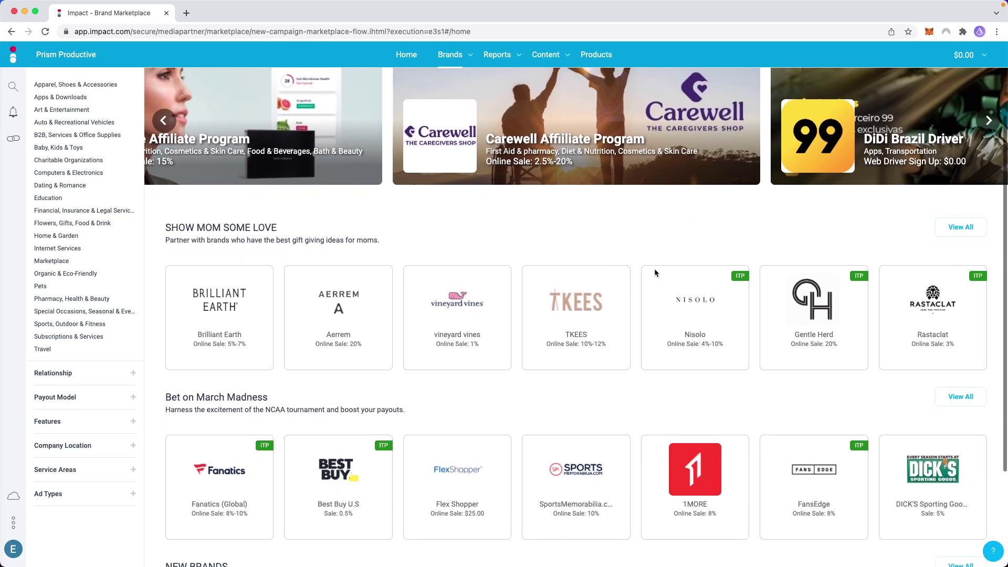
scroll(655, 272, down, 2)
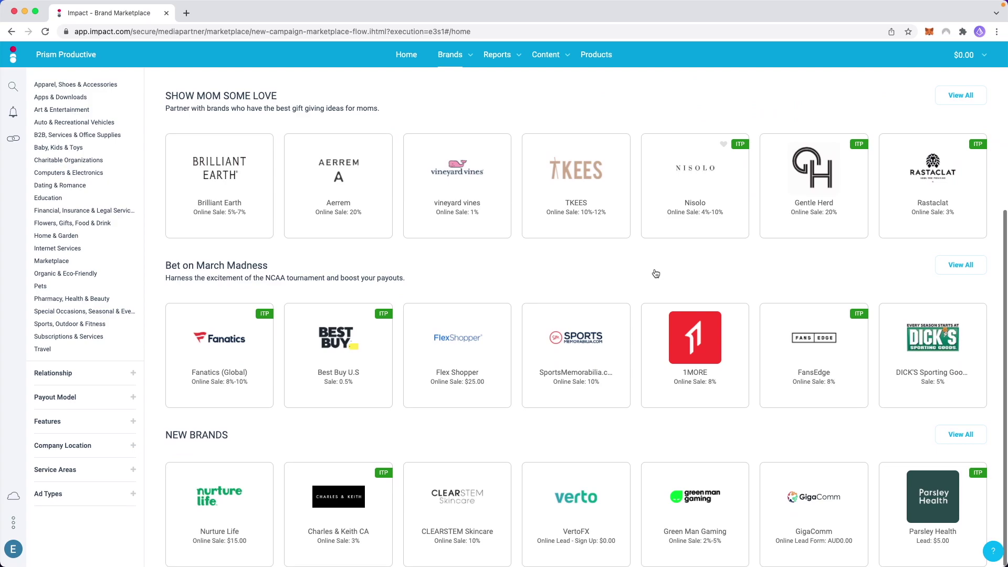
scroll(588, 257, up, 5)
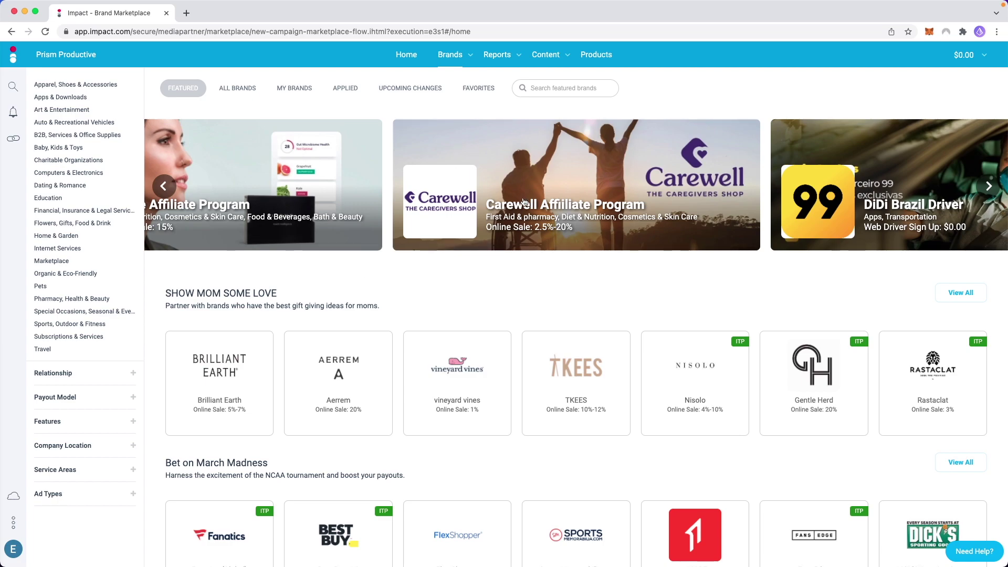
Look through the marketplace's brand categories from Apparel to Travel and expand the Relationship filter.
scroll(72, 159, up, 3)
scroll(73, 159, left, 1)
scroll(95, 161, up, 1)
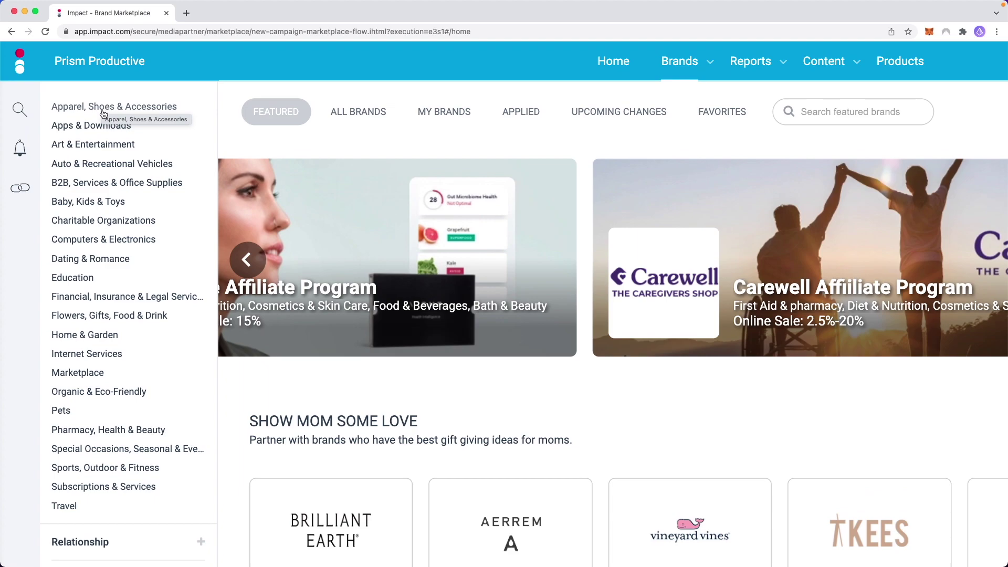
scroll(92, 295, down, 2)
scroll(92, 295, down, 5)
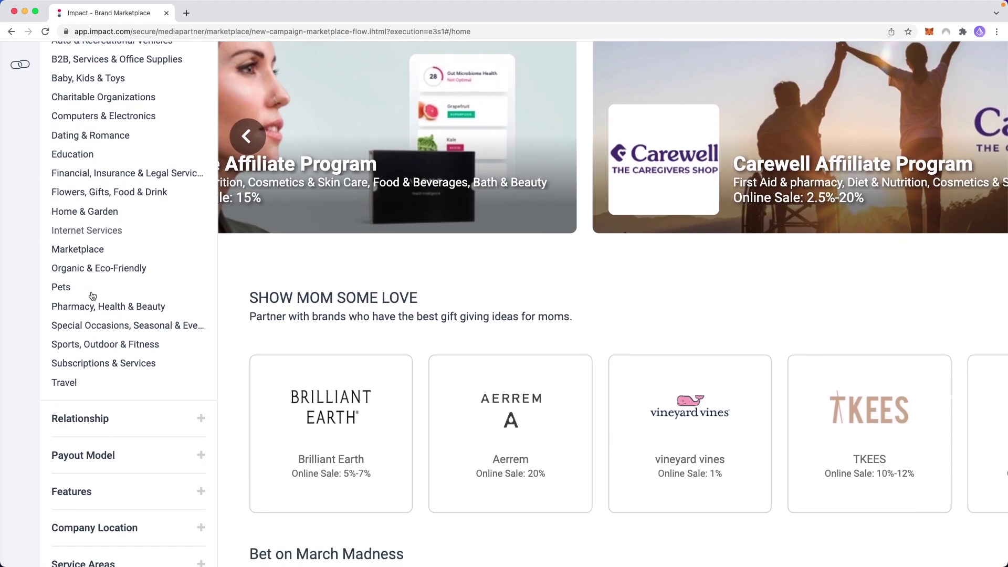
click(175, 276)
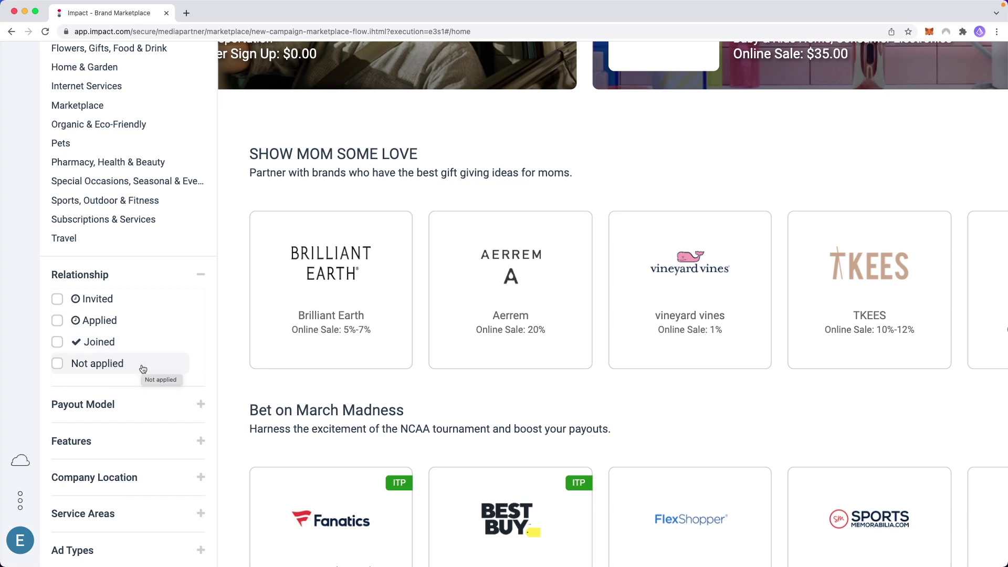
Expand the Payout Model filter, review its options from Call Duration to Offline, and collapse it.
click(131, 404)
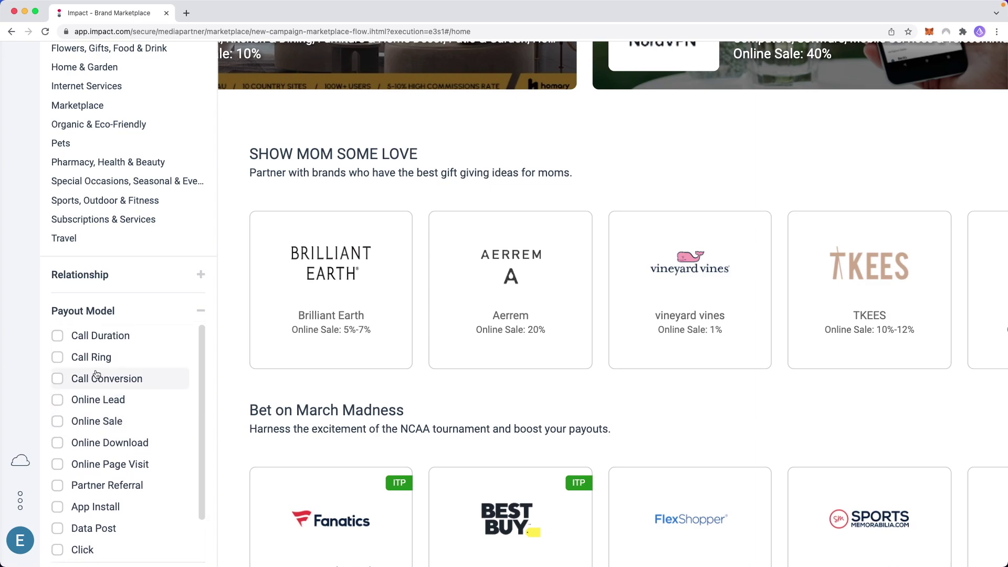
scroll(128, 452, down, 2)
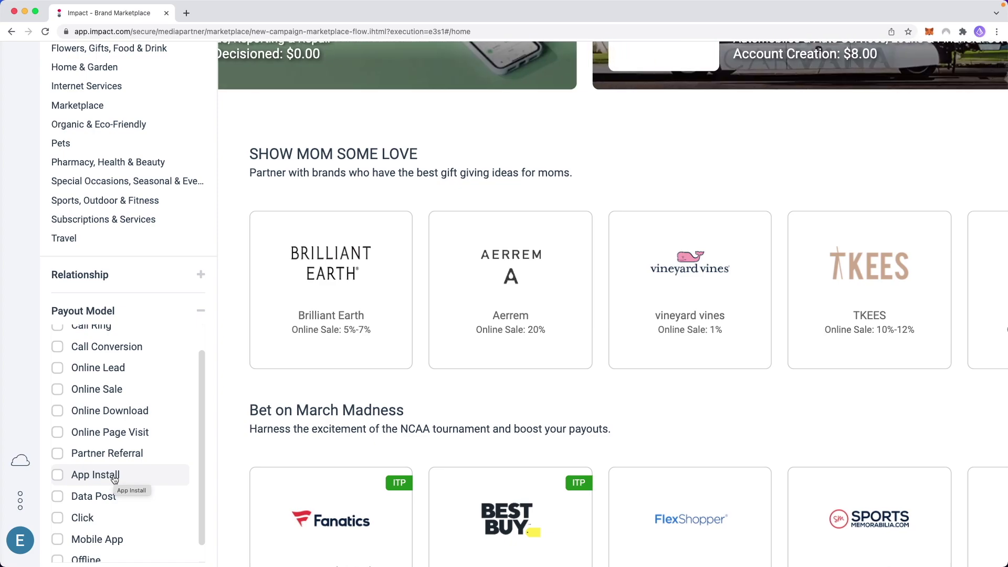
scroll(109, 512, down, 1)
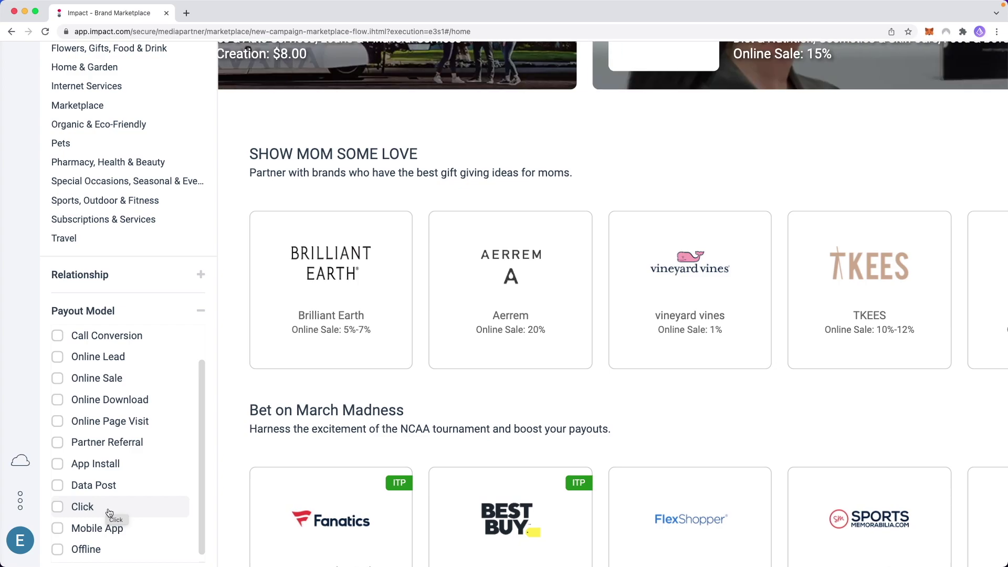
scroll(109, 504, up, 4)
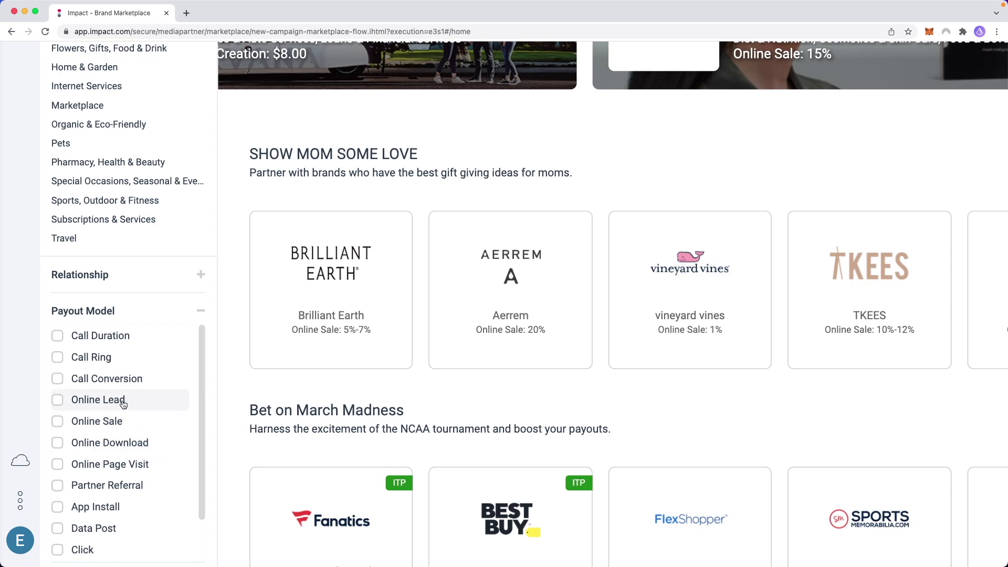
click(178, 295)
Expand the Features filter, review its options through Open to Placements, and collapse it.
click(200, 347)
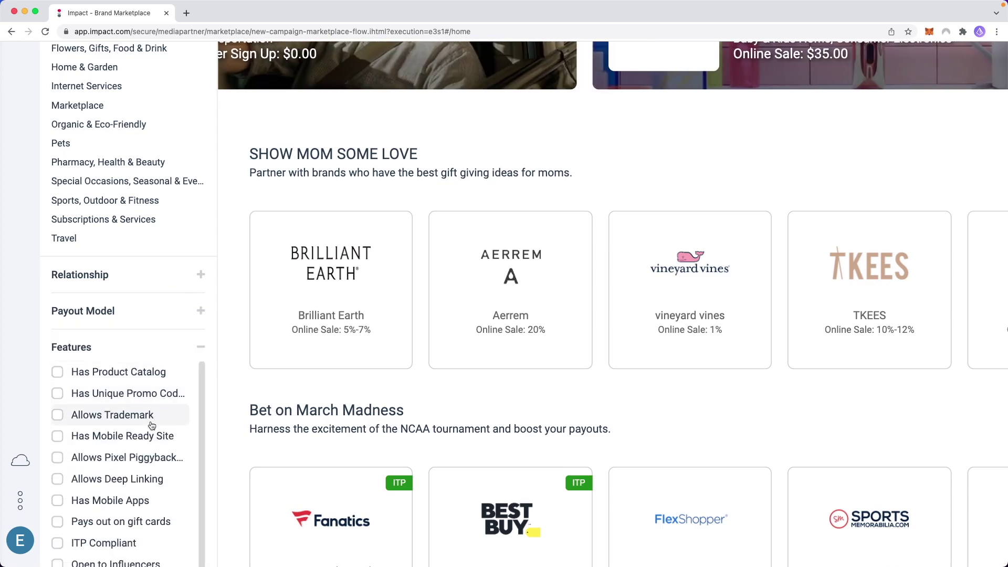
scroll(151, 426, down, 1)
scroll(150, 426, down, 2)
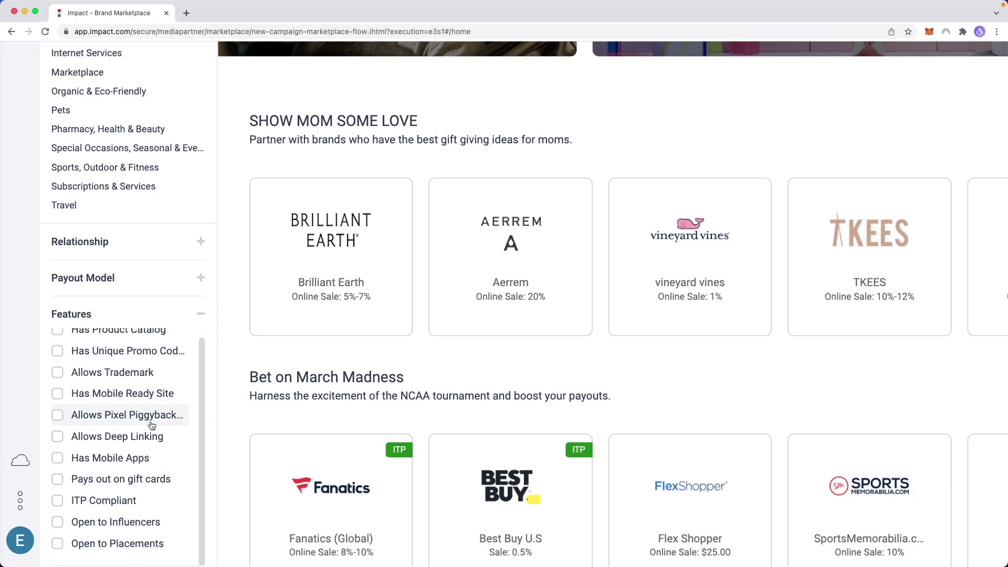
scroll(152, 426, down, 2)
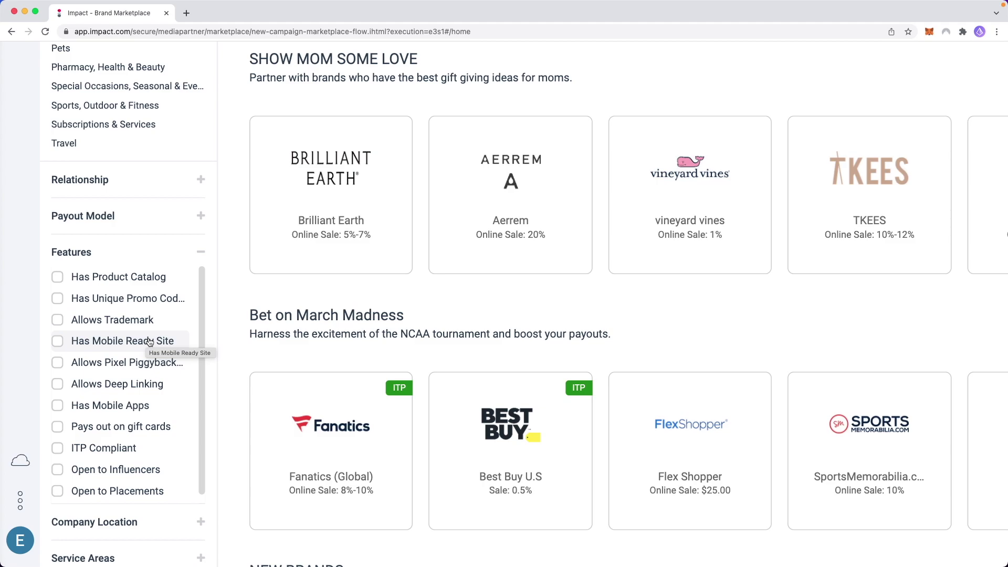
click(201, 252)
Review the options in the Company Location, Service Areas and Ad Types filters one after another.
click(186, 290)
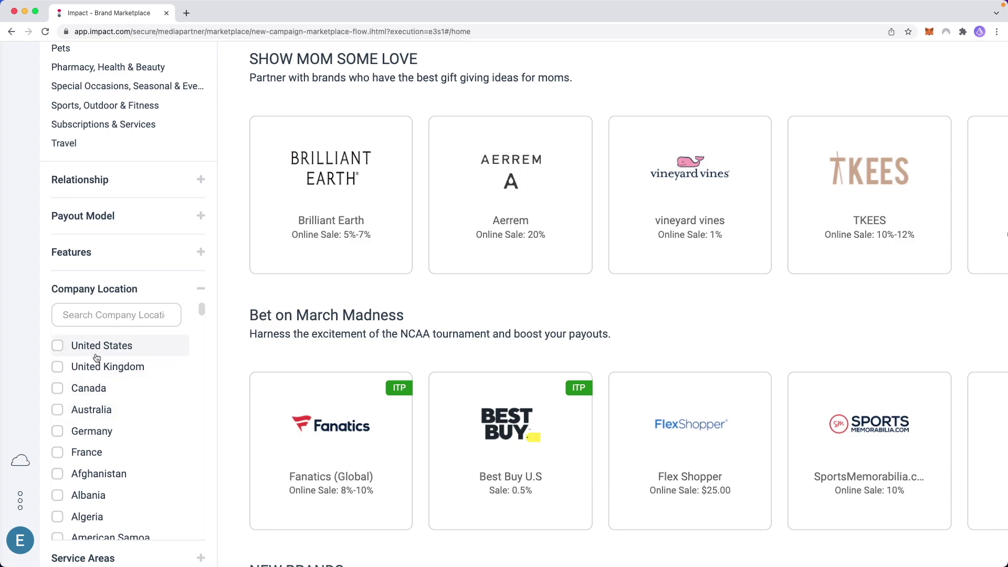
click(175, 293)
click(156, 330)
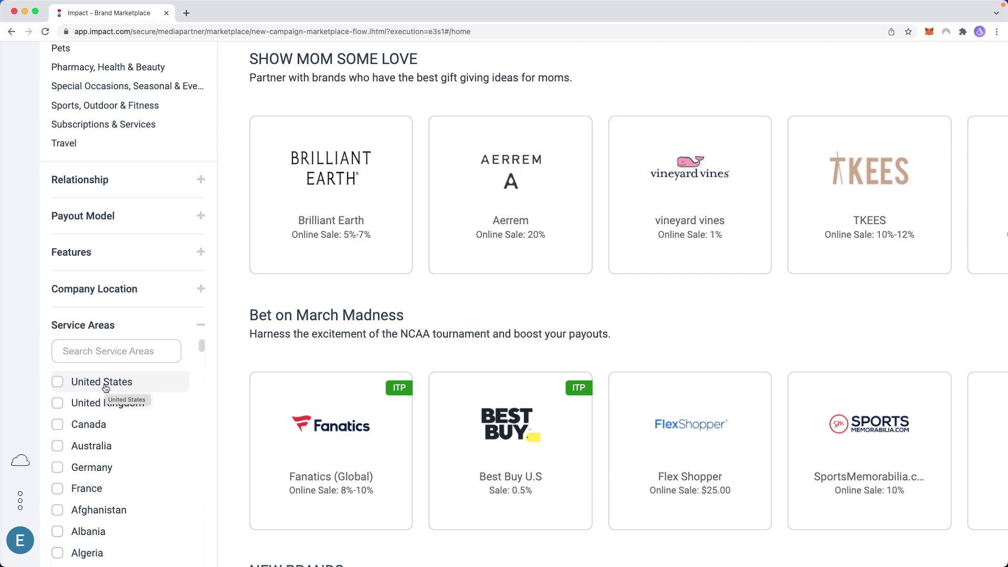
click(200, 325)
click(180, 362)
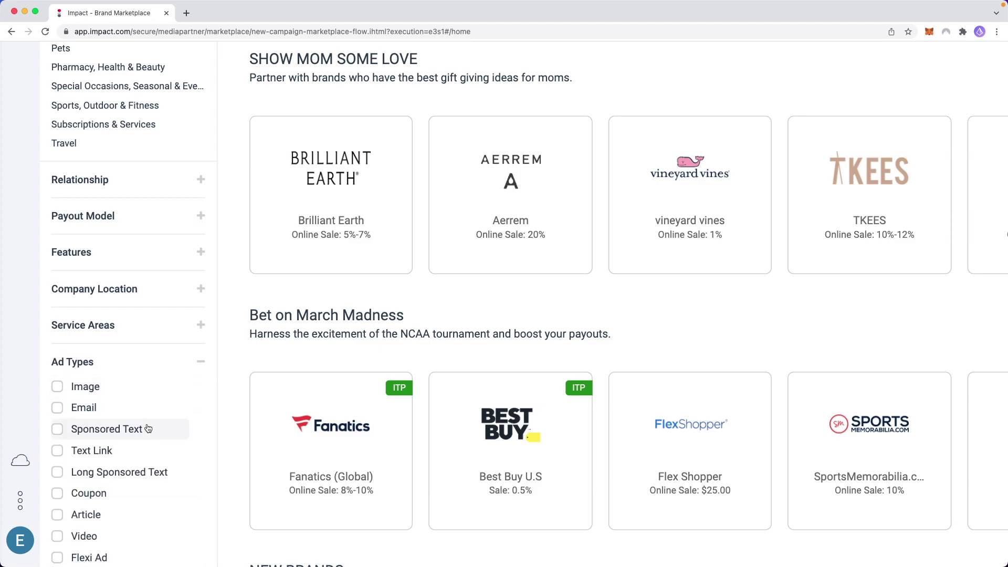
scroll(148, 429, down, 1)
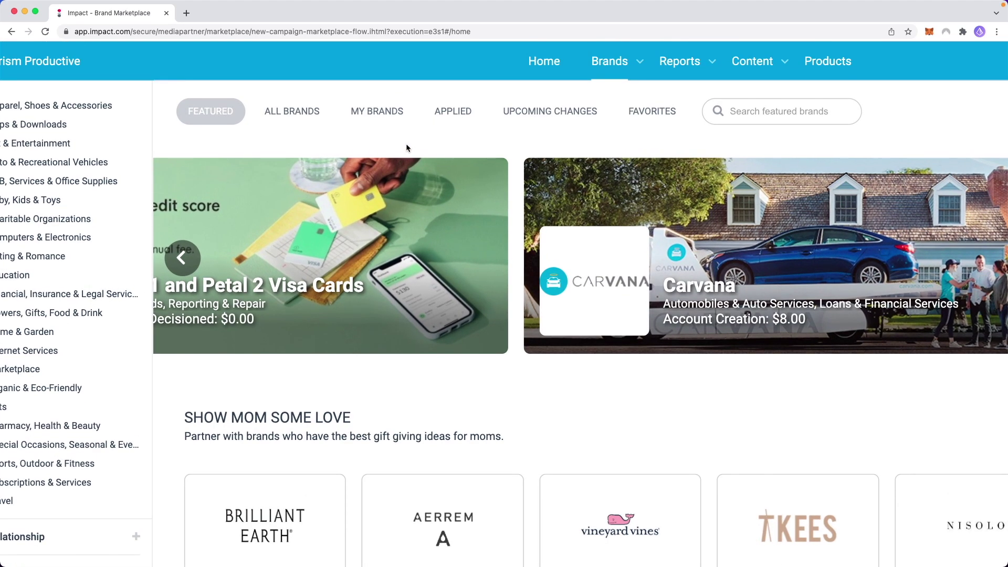
View the joined brands in the marketplace's My Brands list and check the Applied list.
click(380, 111)
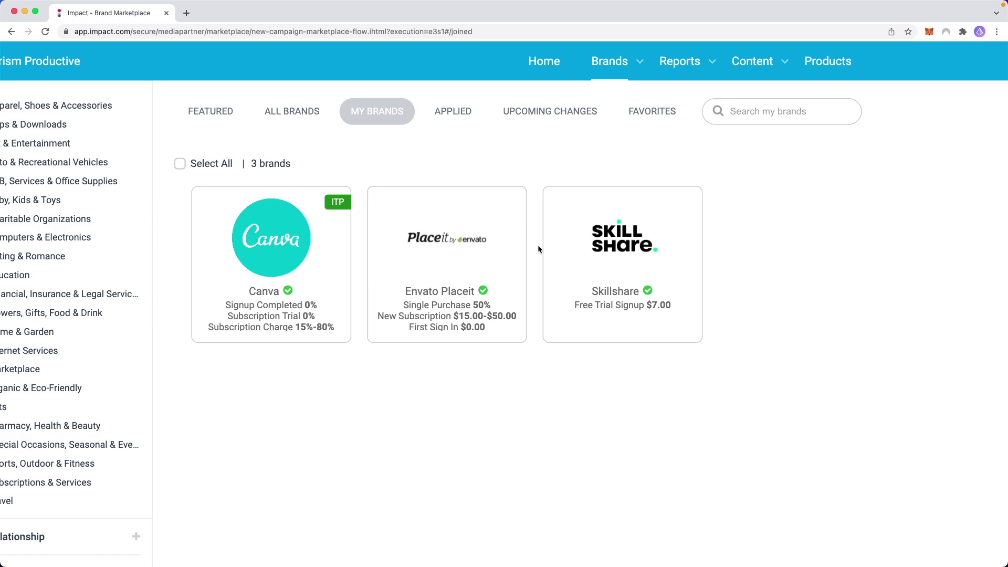
click(460, 116)
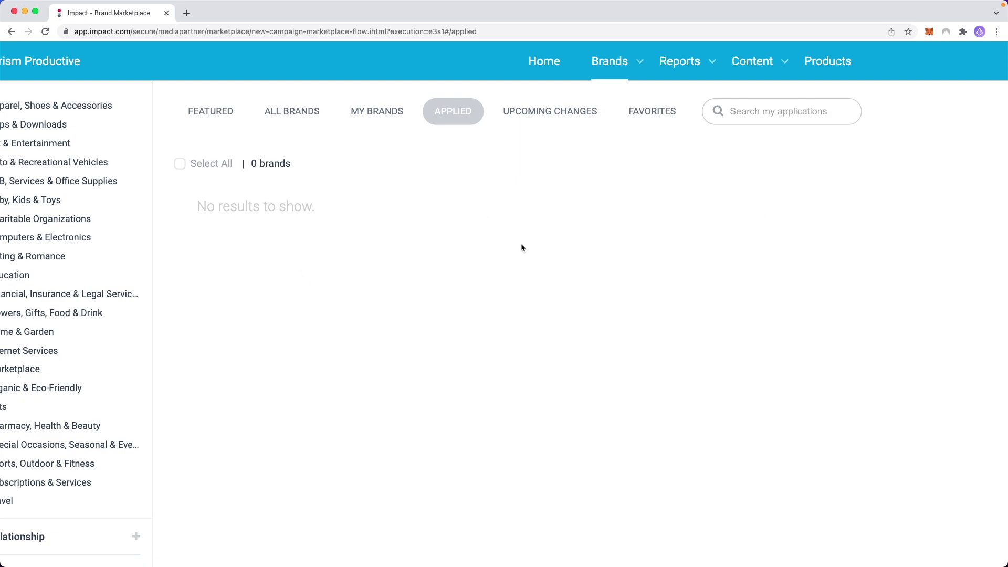
Open the Overview report and set its date range to Last Month, Feb 01 2022 to Feb 28 2022.
click(691, 65)
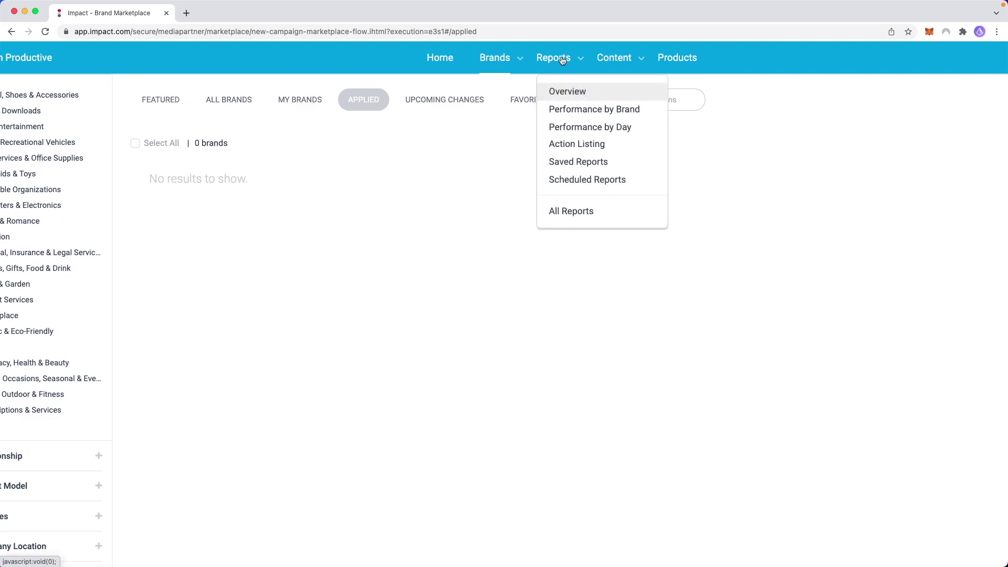
click(570, 93)
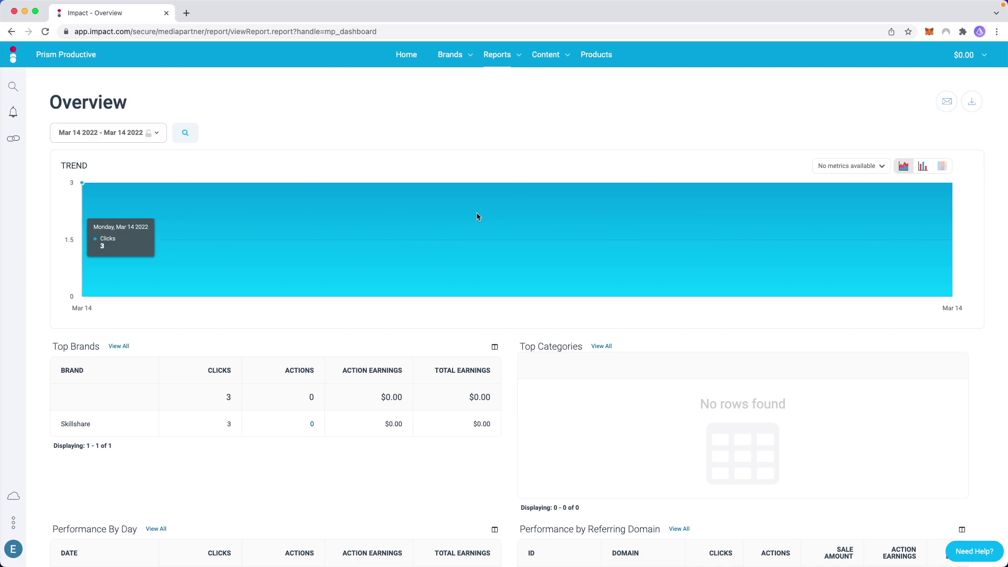
click(157, 135)
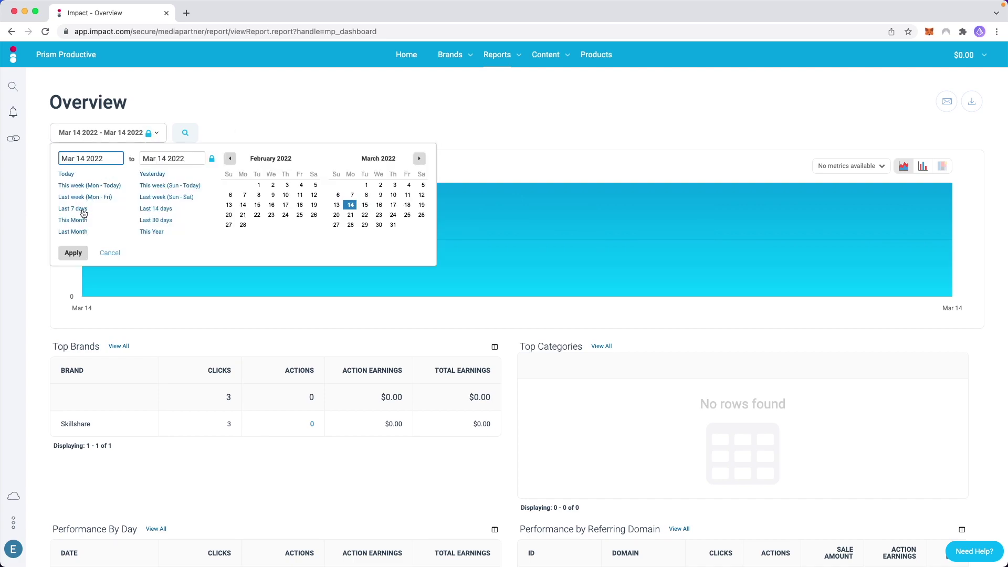
click(77, 232)
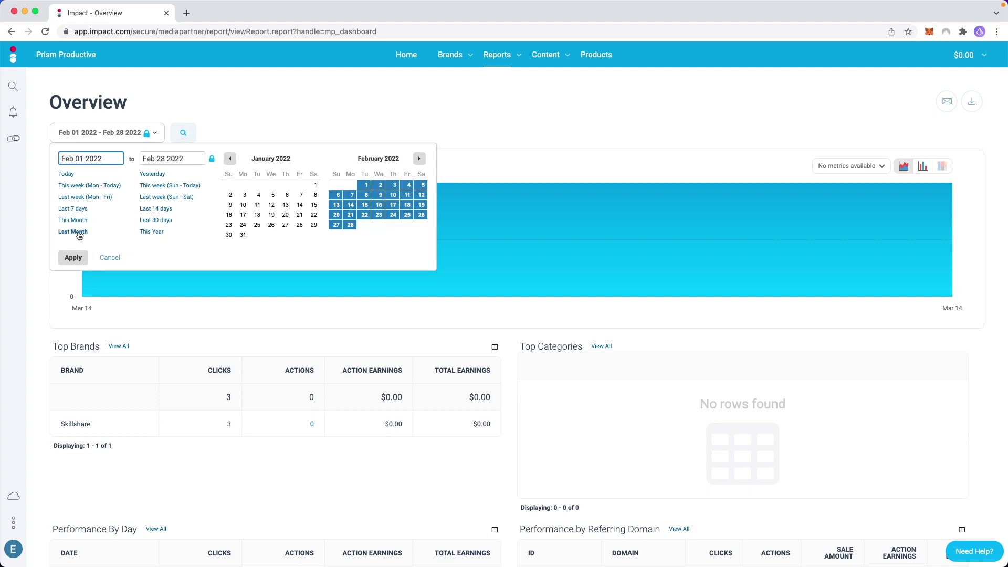
click(73, 257)
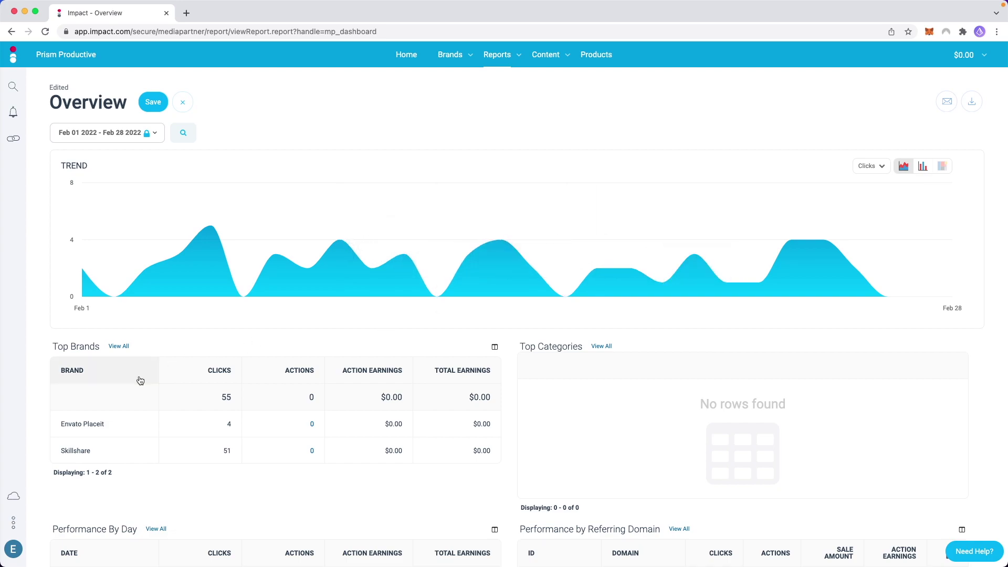
Examine the clicks, actions, action earnings and total earnings of each brand in the Top Brands table.
scroll(76, 442, up, 5)
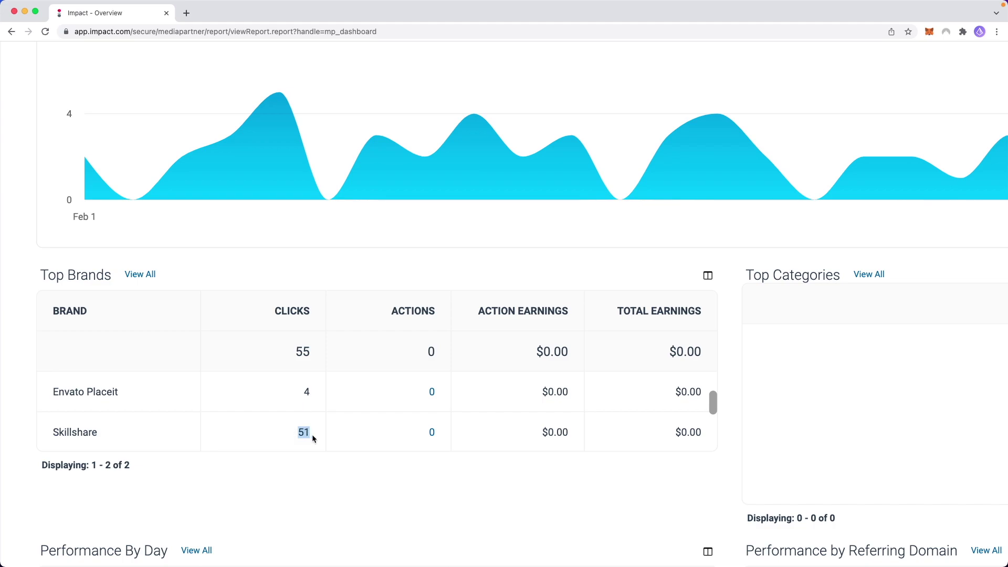
drag(445, 391, 422, 390)
drag(580, 394, 543, 391)
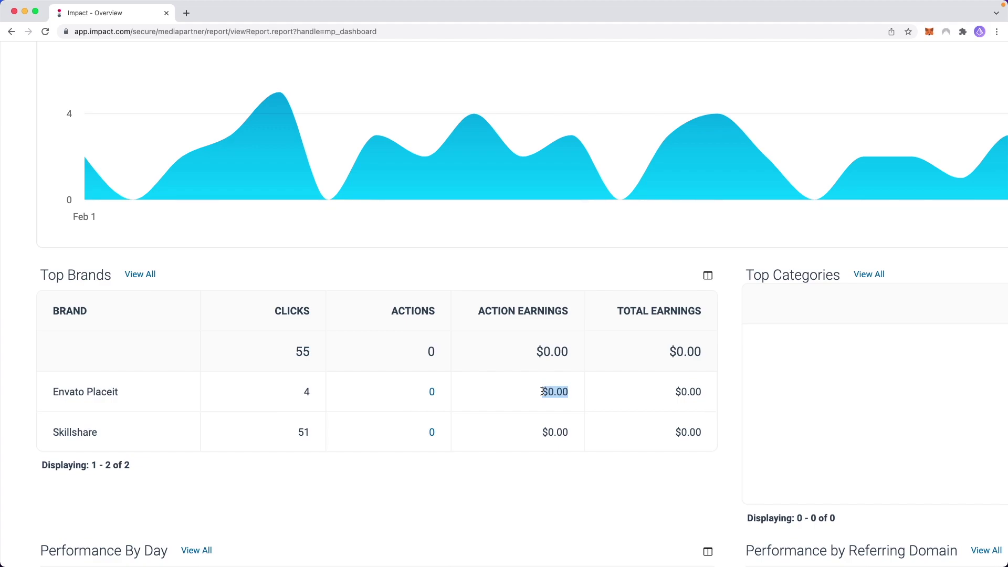
drag(704, 391, 686, 391)
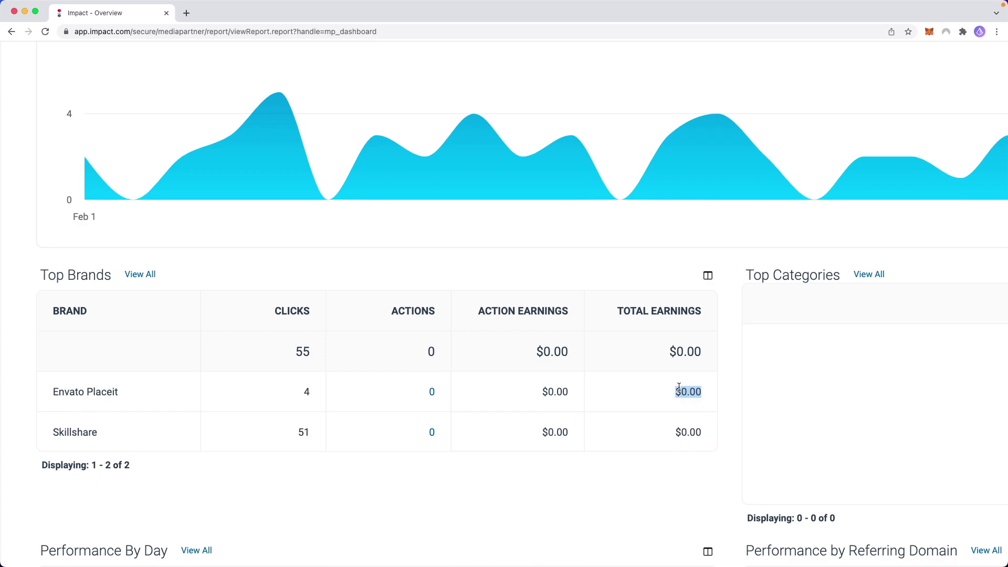
Read through the daily rows of the Performance By Day table and return to the report's Trend chart.
scroll(376, 394, down, 3)
scroll(377, 396, down, 4)
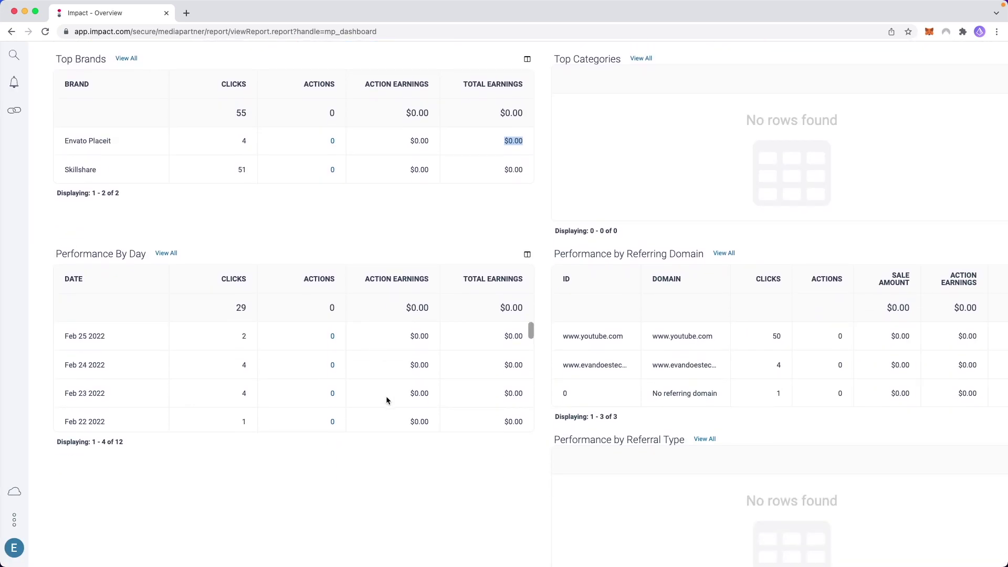
scroll(139, 383, down, 3)
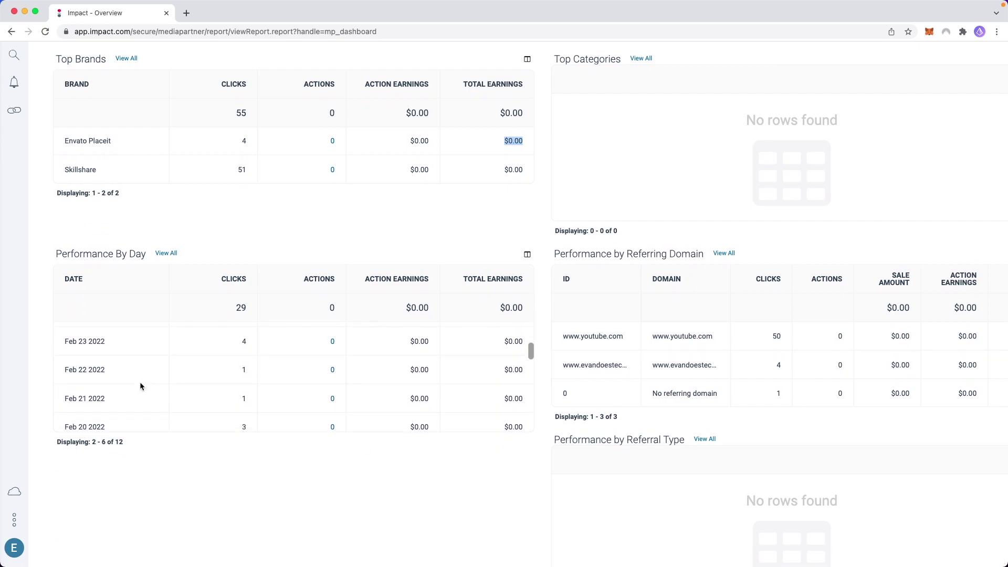
scroll(303, 332, down, 2)
scroll(302, 332, down, 5)
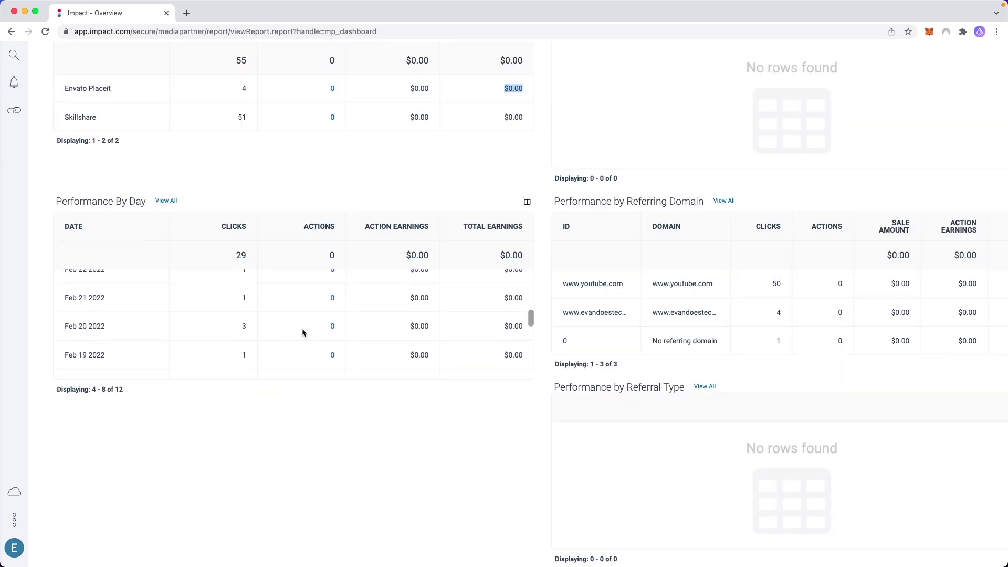
scroll(355, 308, up, 10)
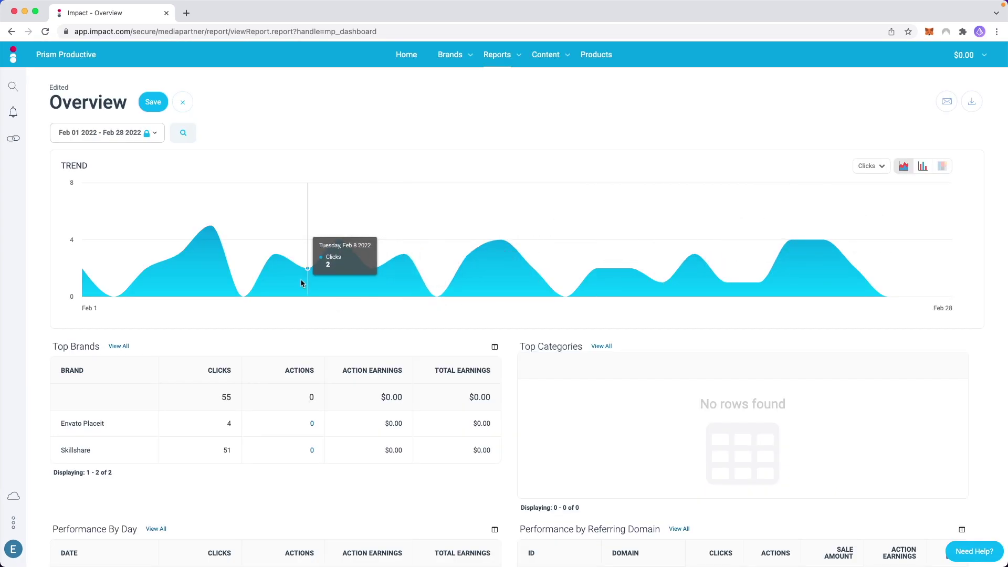
Open the Performance by Brand report and filter it to the Skillshare brand.
click(506, 64)
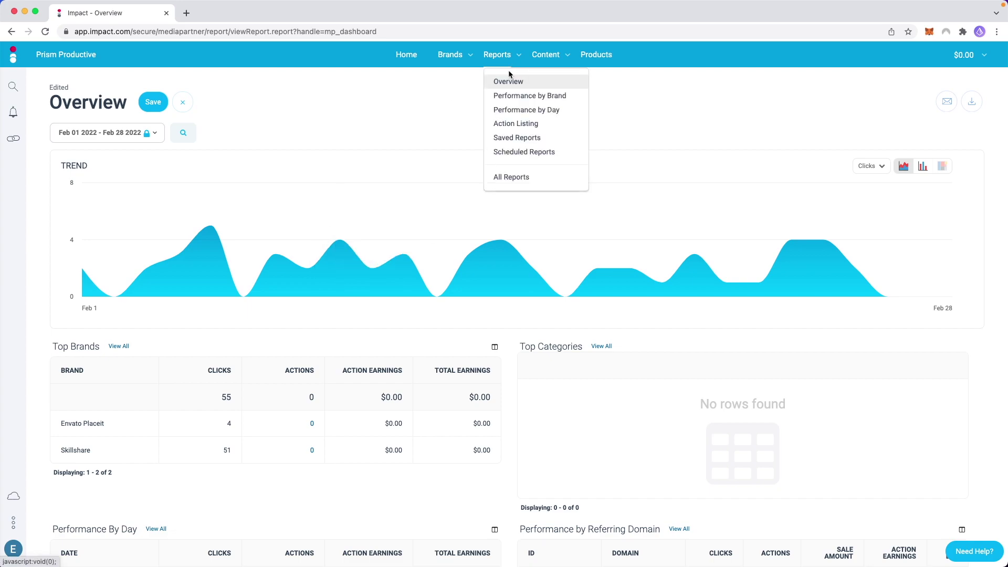
click(518, 96)
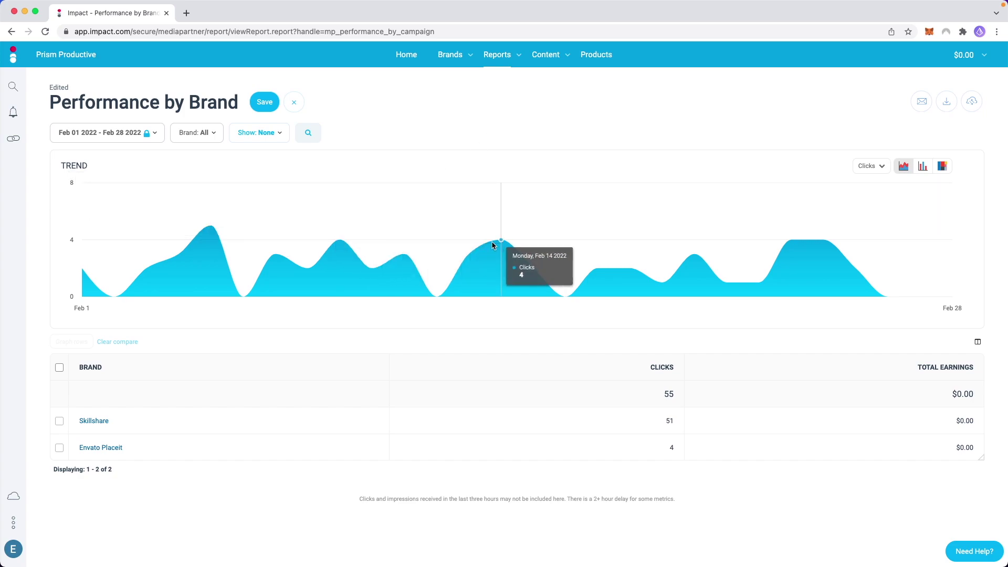
scroll(212, 139, up, 5)
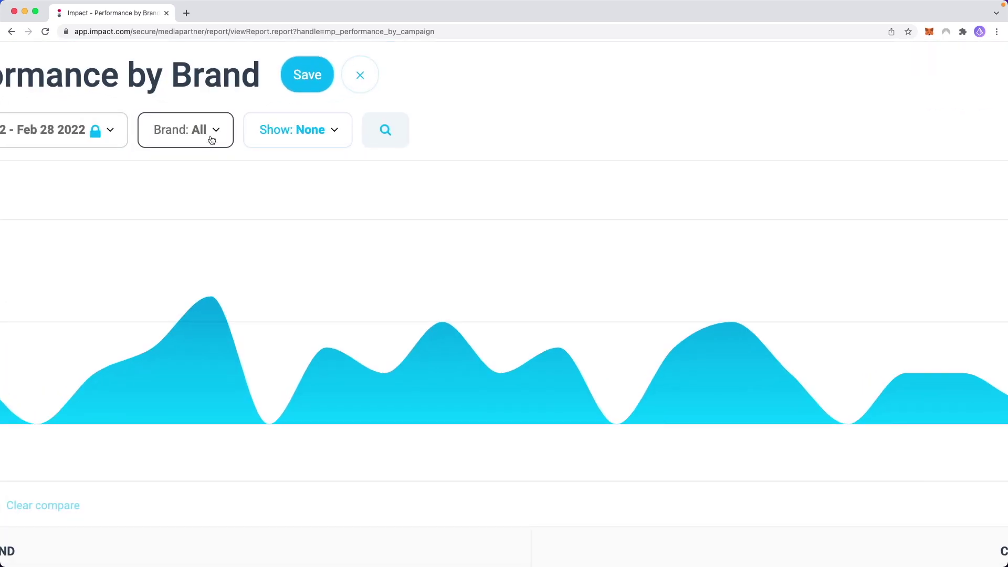
click(212, 136)
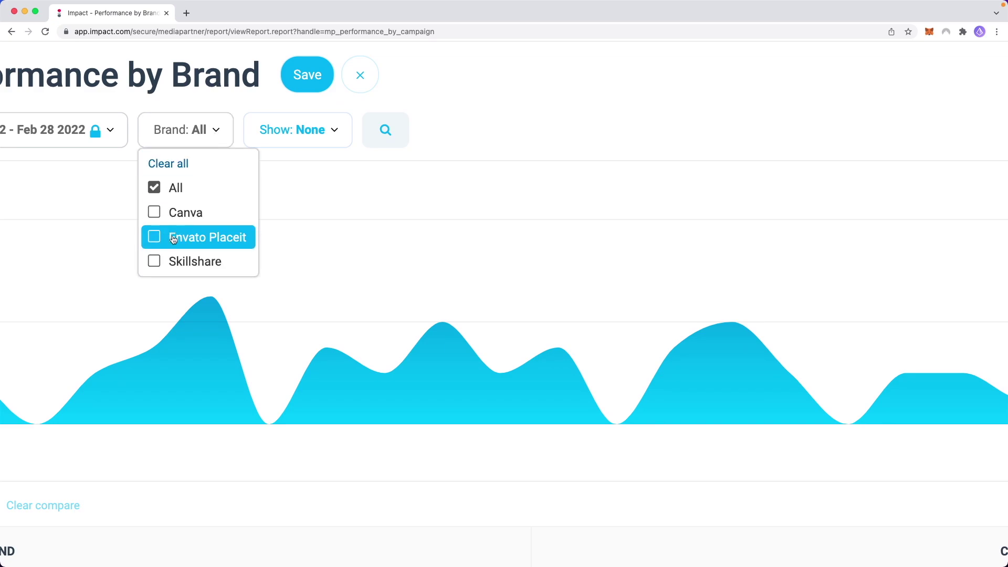
click(197, 260)
click(426, 130)
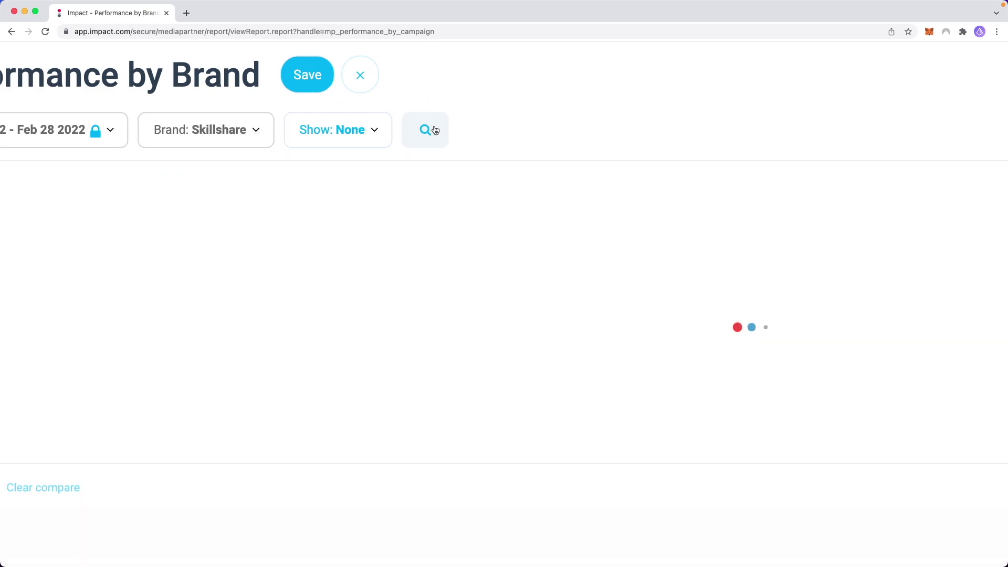
scroll(606, 257, down, 5)
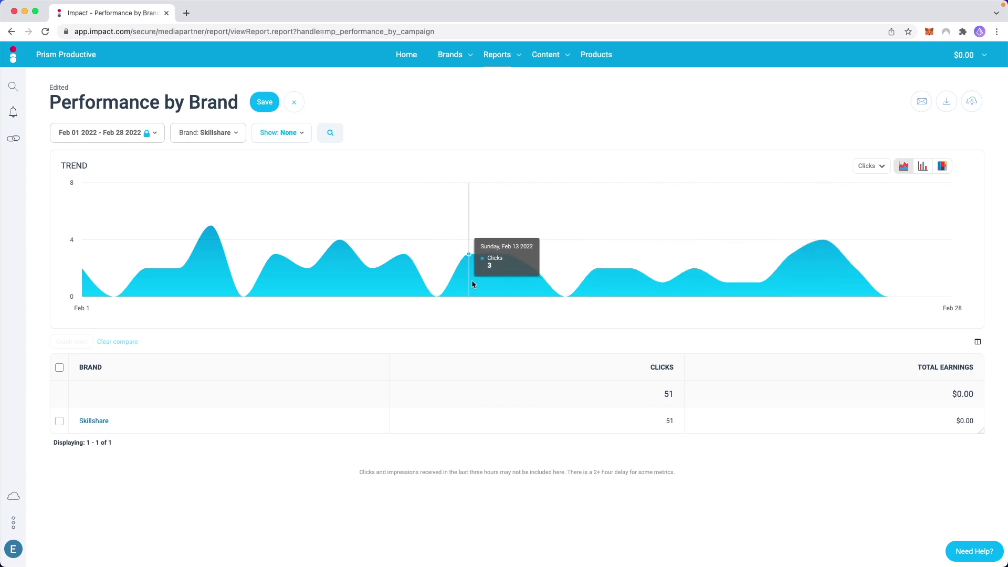
scroll(882, 169, up, 3)
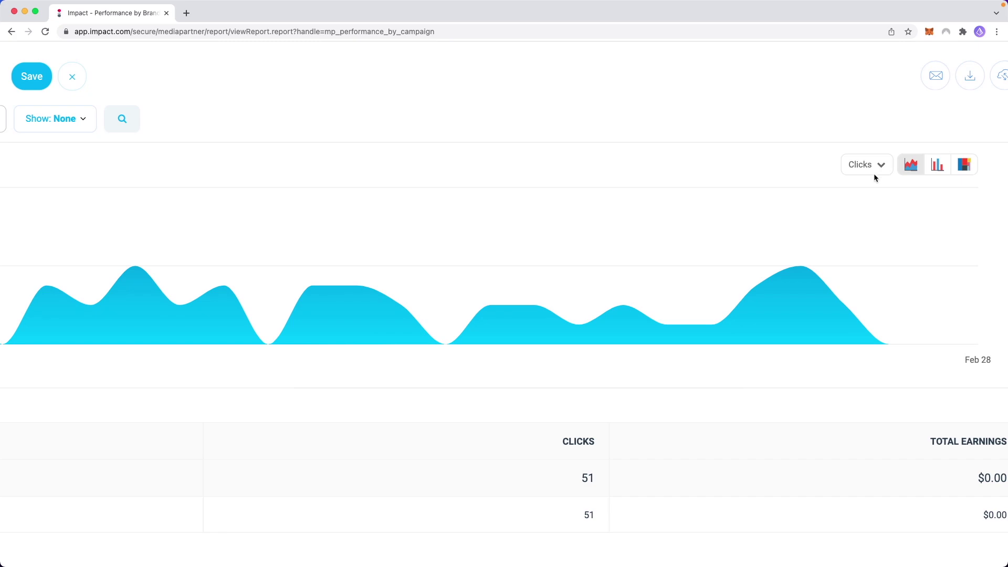
scroll(873, 173, up, 3)
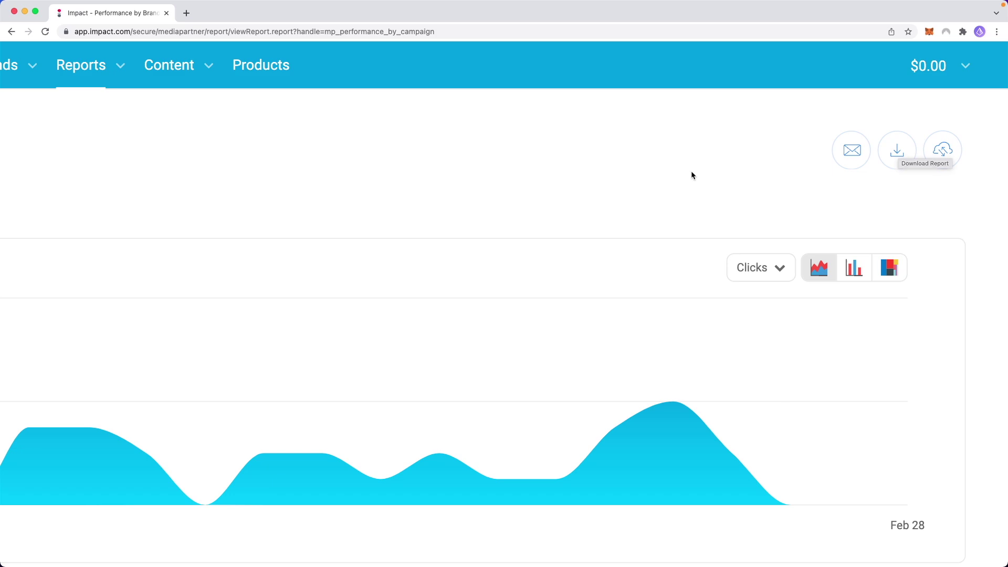
Open the content Assets library and look through the creatives offered by all brands.
scroll(691, 173, left, 4)
click(330, 68)
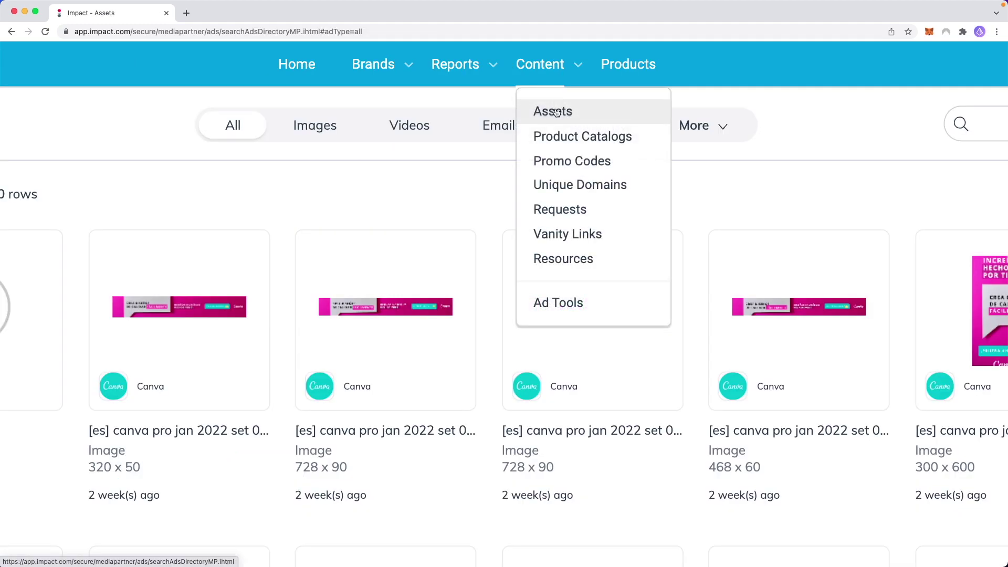
click(556, 112)
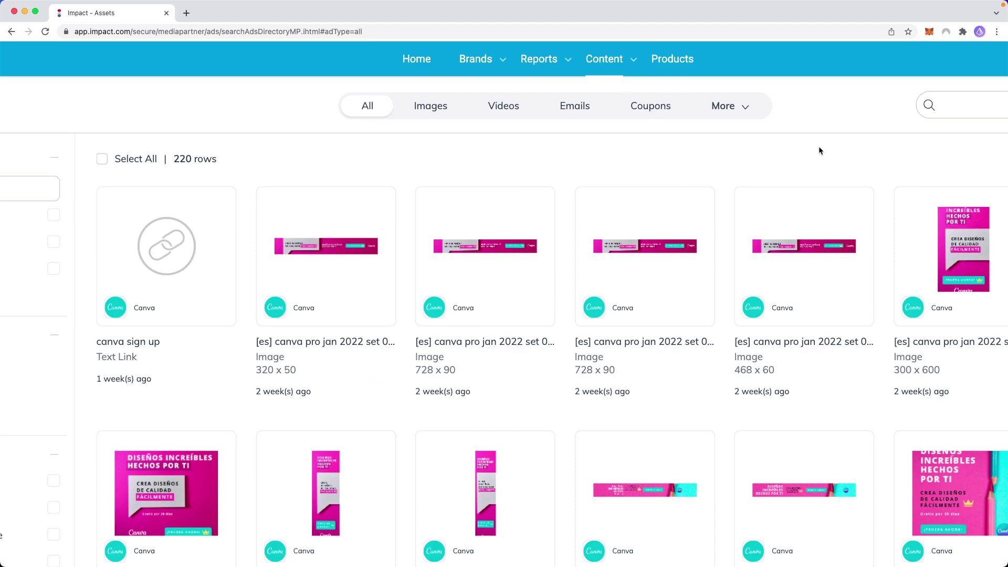
scroll(818, 149, down, 3)
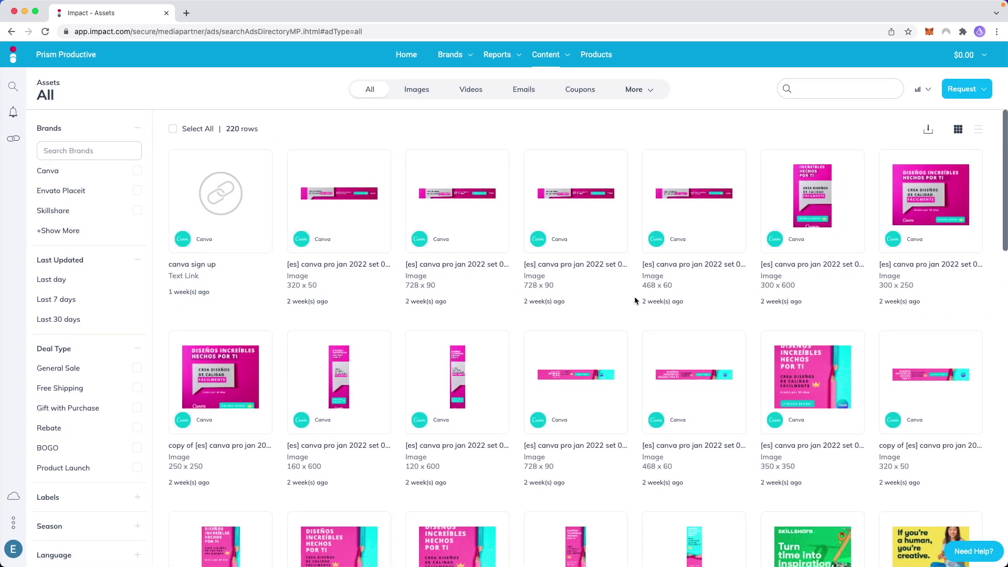
scroll(634, 301, down, 1)
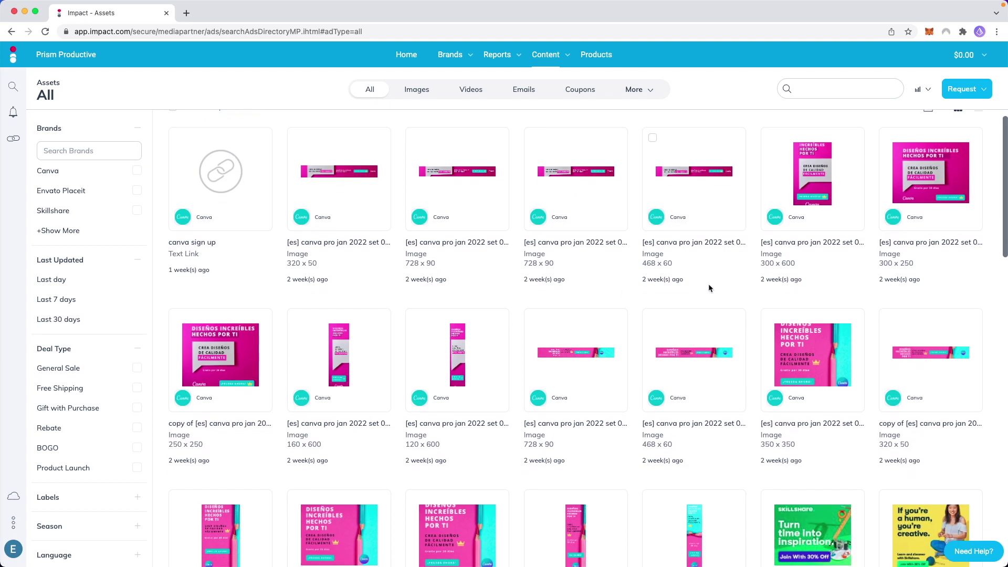
scroll(626, 343, down, 5)
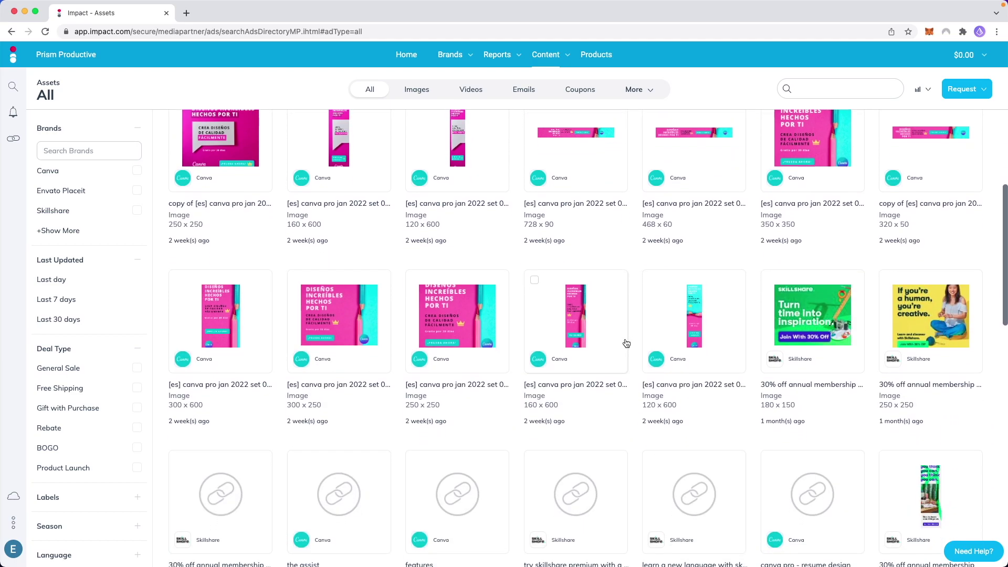
scroll(627, 343, down, 1)
scroll(626, 343, down, 5)
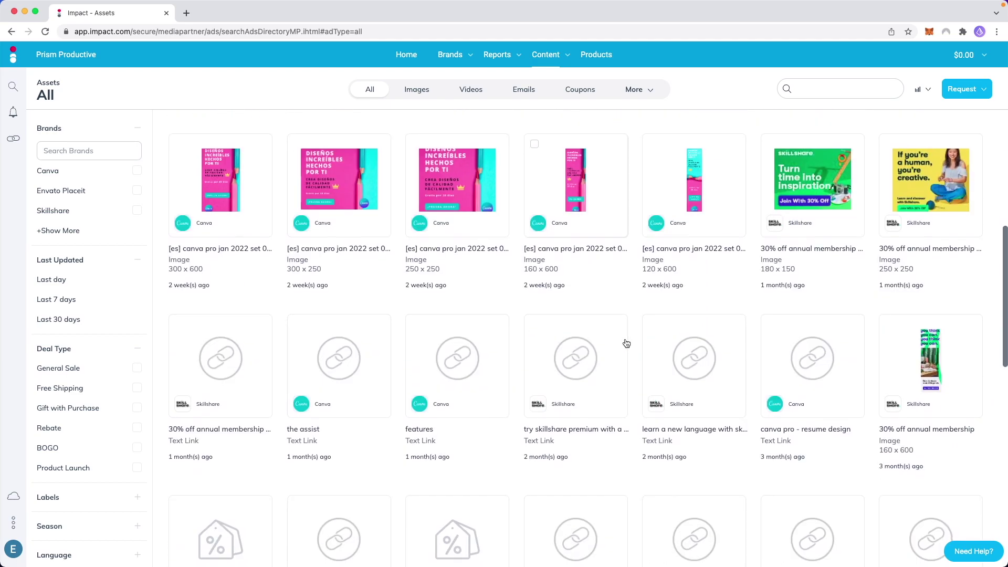
scroll(626, 343, up, 15)
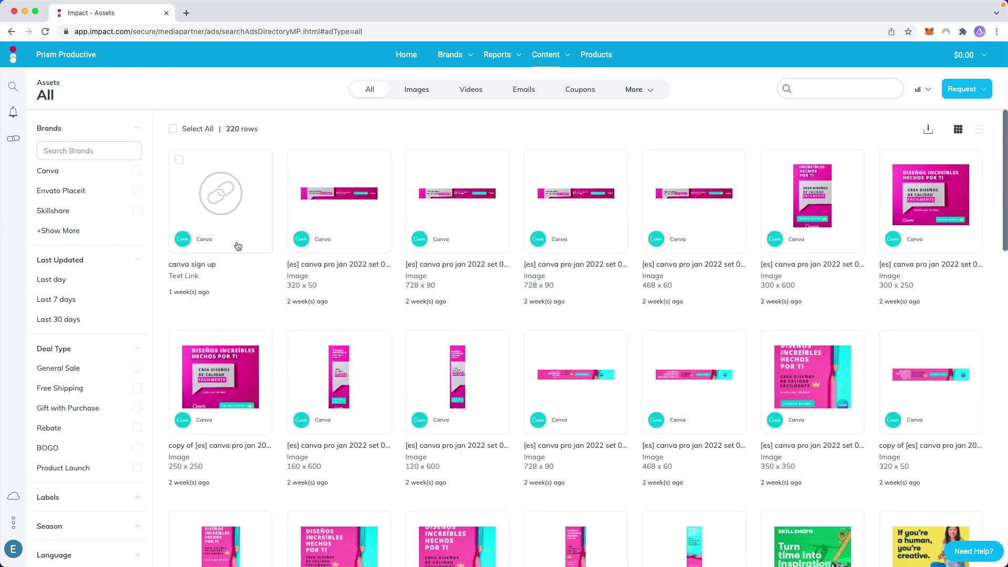
Filter the assets to the Skillshare brand and look through its images, text links and coupons.
scroll(139, 215, up, 5)
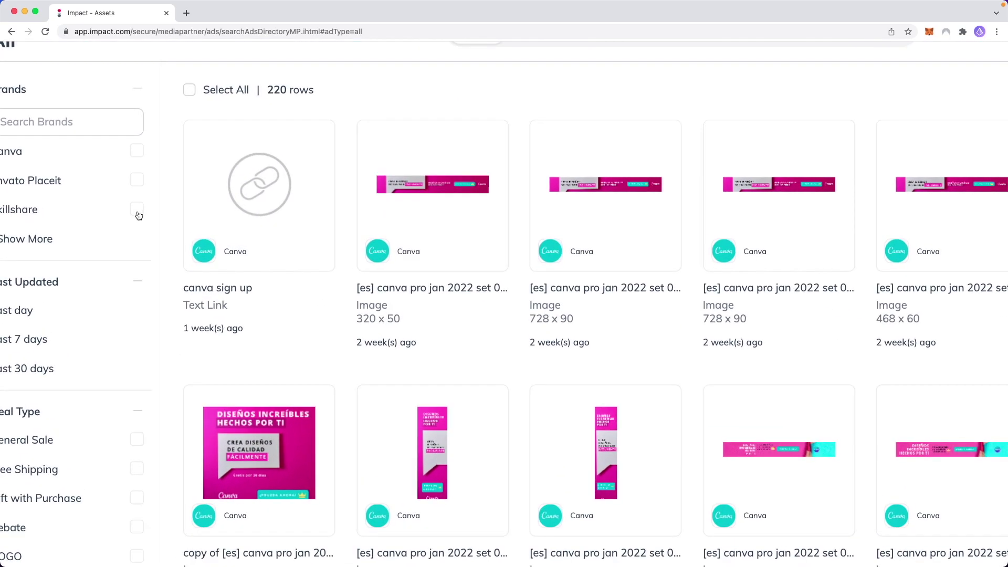
click(200, 209)
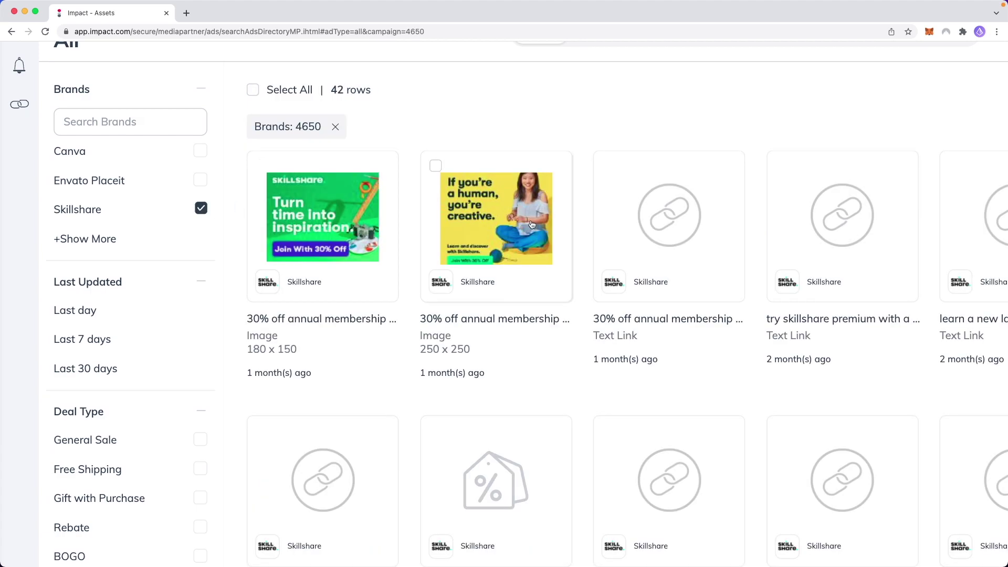
scroll(532, 224, right, 5)
scroll(532, 225, down, 5)
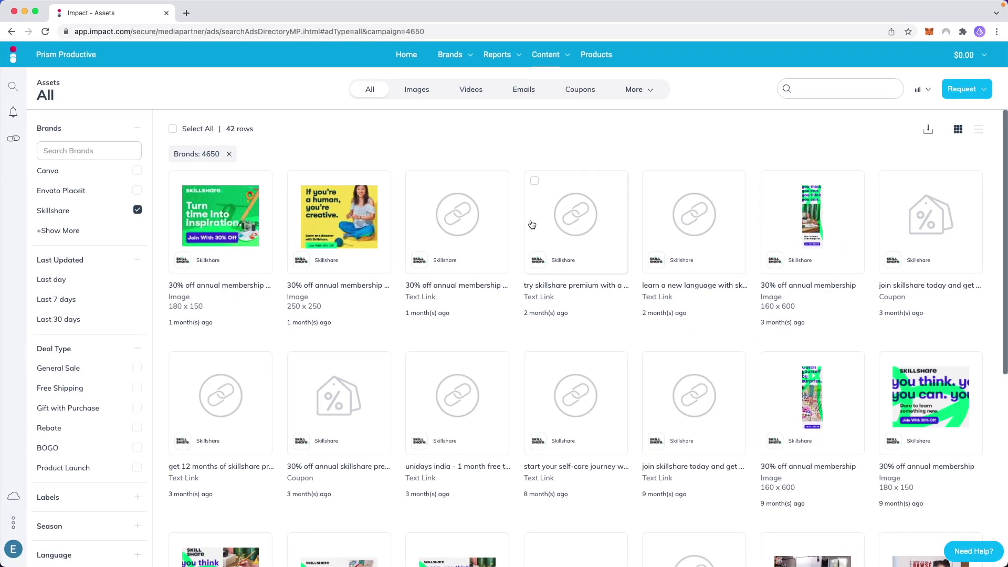
scroll(531, 225, down, 3)
scroll(568, 257, down, 3)
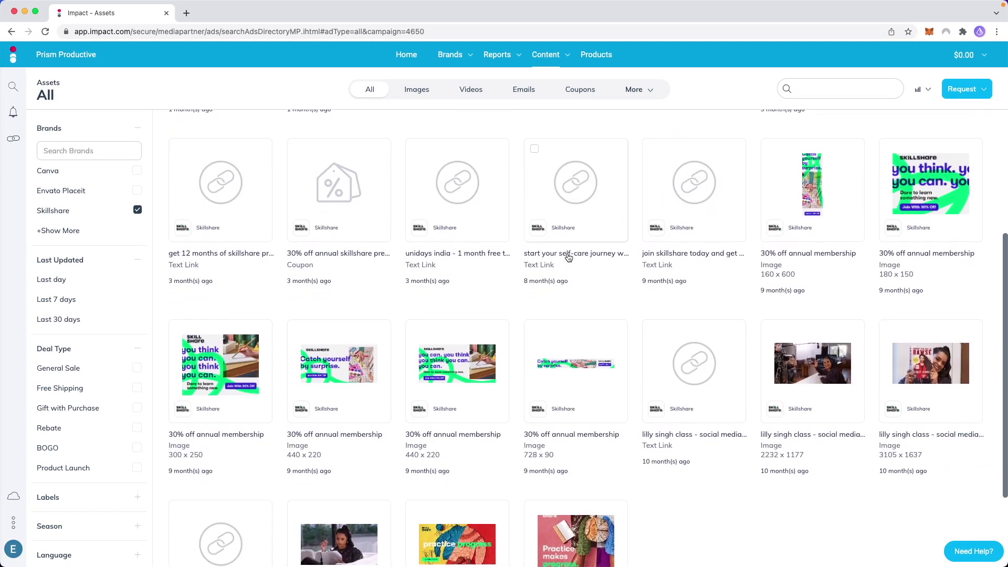
scroll(569, 258, up, 5)
scroll(691, 256, up, 3)
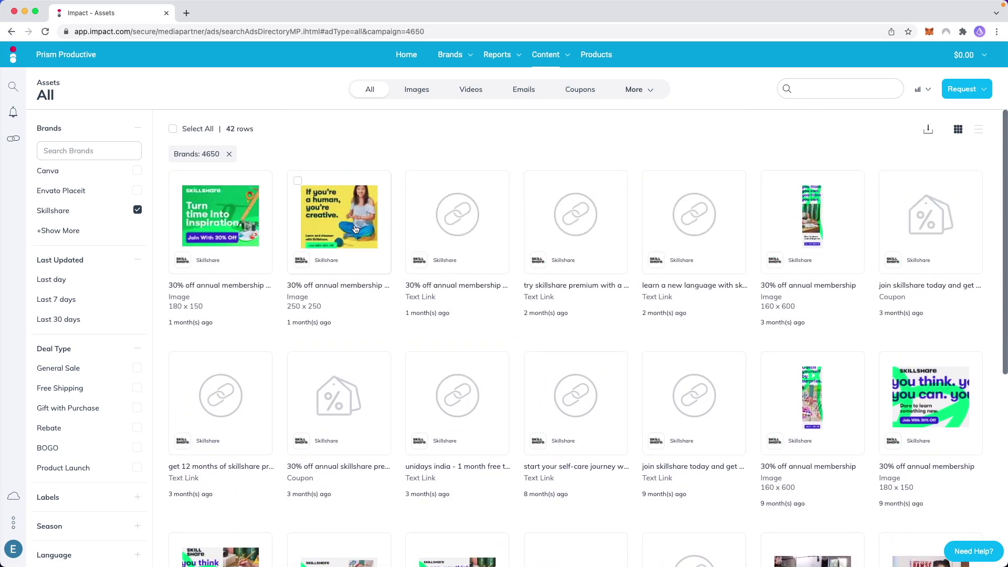
scroll(514, 243, down, 4)
scroll(538, 270, down, 3)
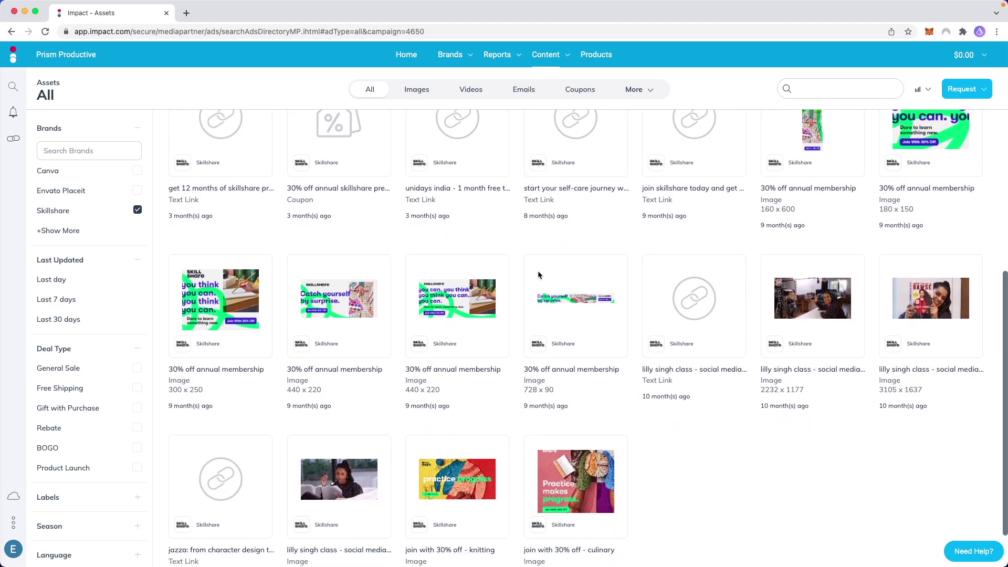
scroll(538, 270, up, 7)
scroll(98, 313, up, 5)
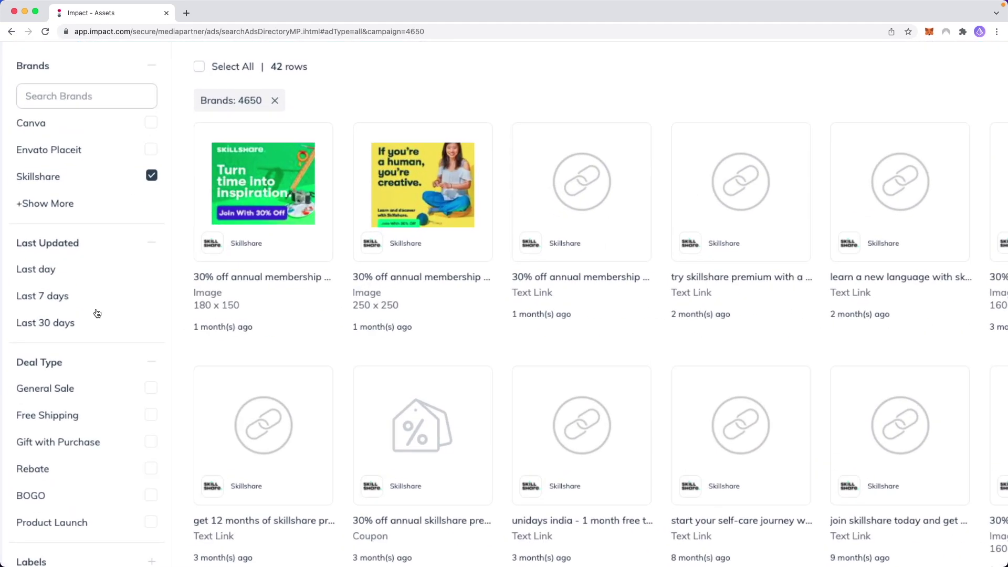
Examine the Last Updated and Deal Type filter options for the assets.
scroll(97, 313, left, 1)
scroll(106, 260, down, 3)
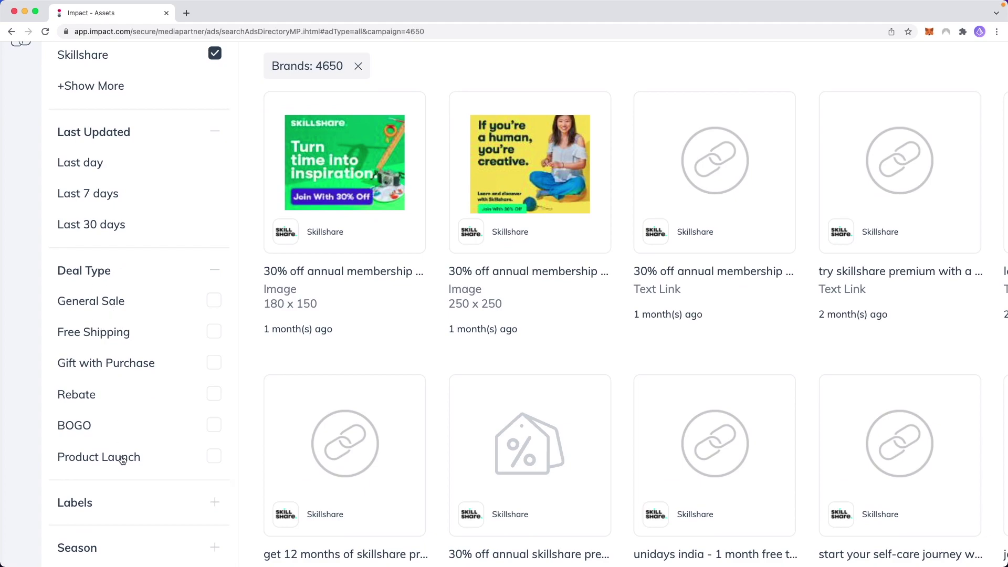
scroll(707, 162, up, 3)
scroll(706, 163, right, 6)
scroll(513, 132, down, 1)
scroll(513, 132, left, 1)
scroll(512, 131, up, 2)
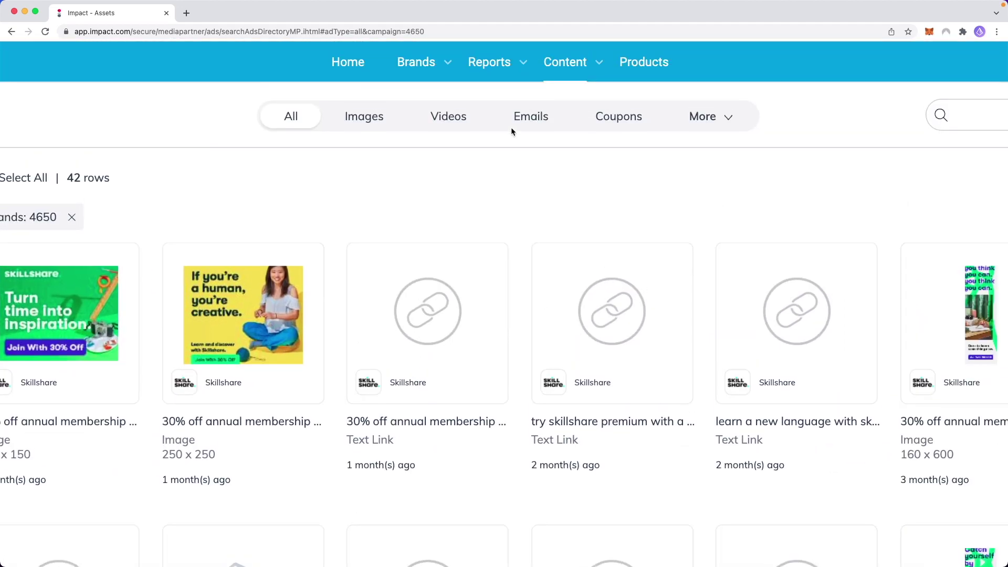
View the Skillshare assets by type, going through Images, Videos, Emails and Coupons.
click(374, 126)
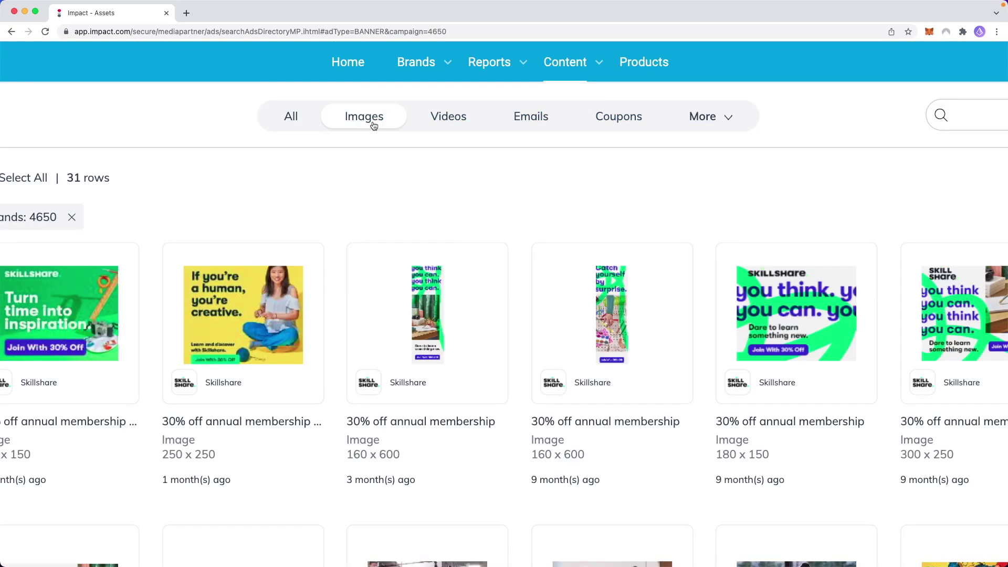
click(459, 121)
click(516, 127)
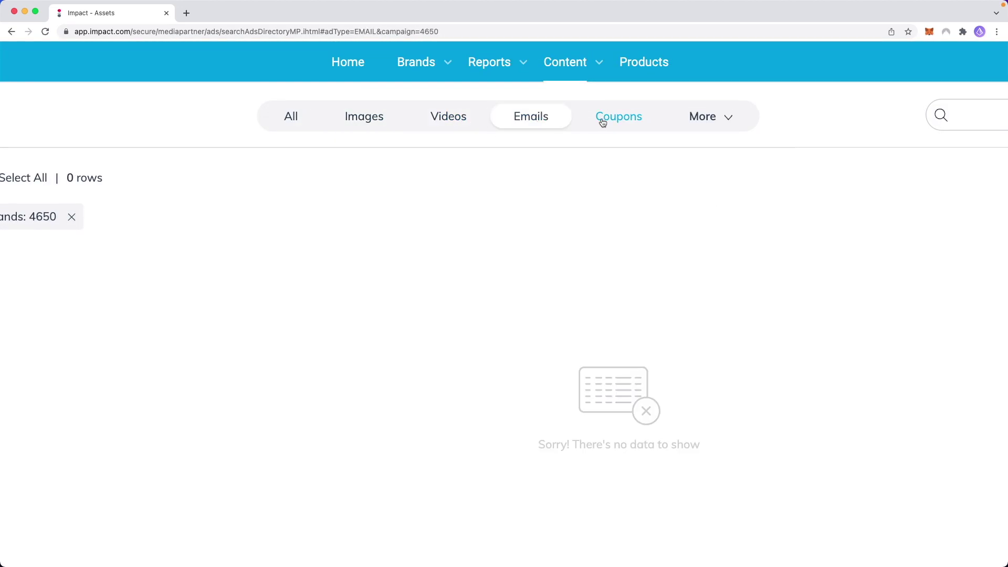
click(602, 122)
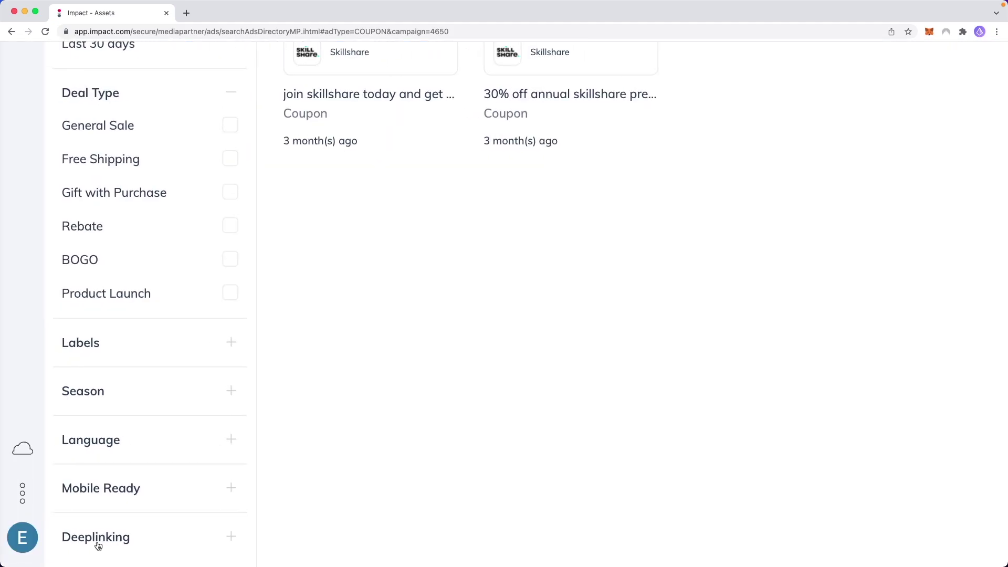
Open the account's user settings through the Edit Profile option.
click(21, 545)
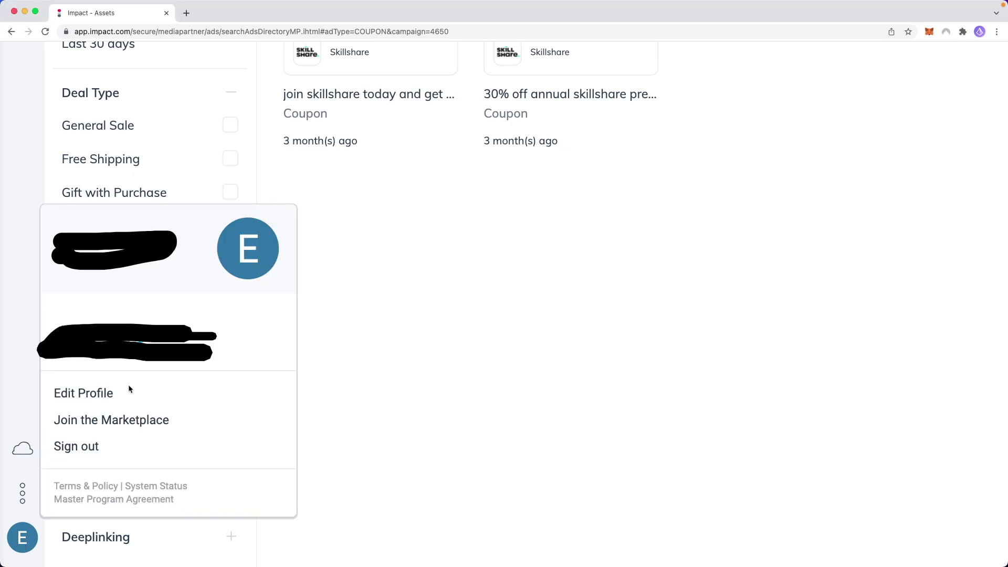
click(94, 395)
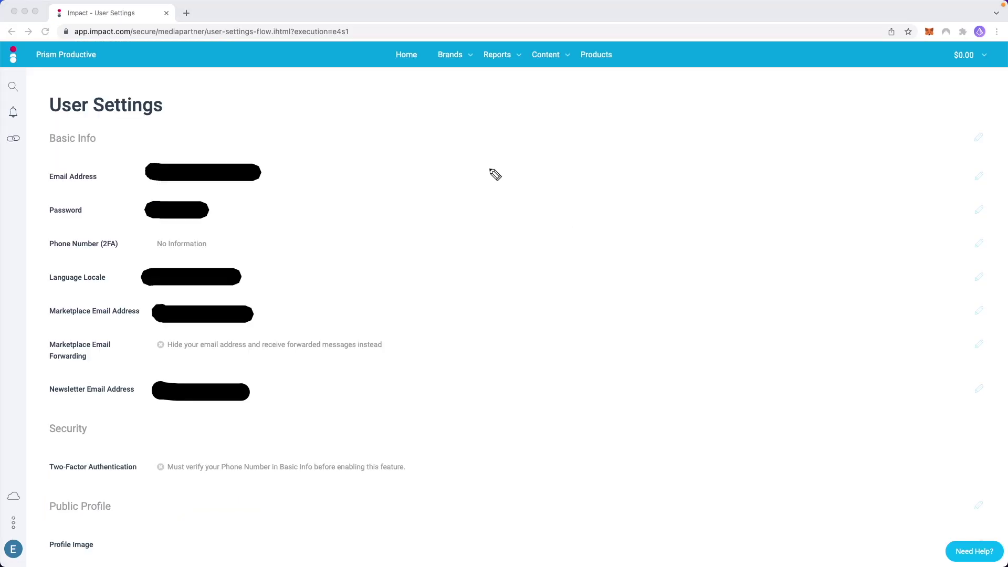